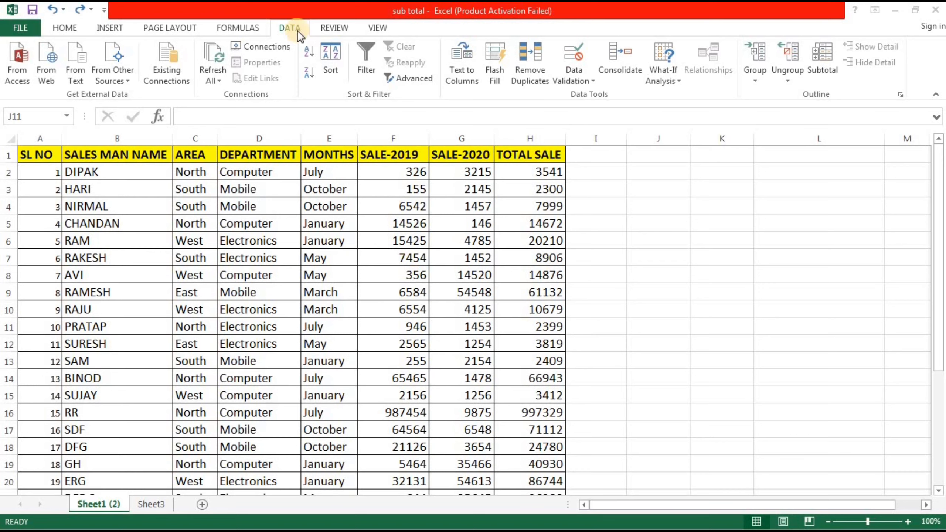
- Examine the sales table's columns and its first record, from SL NO across to TOTAL SALE
click(297, 24)
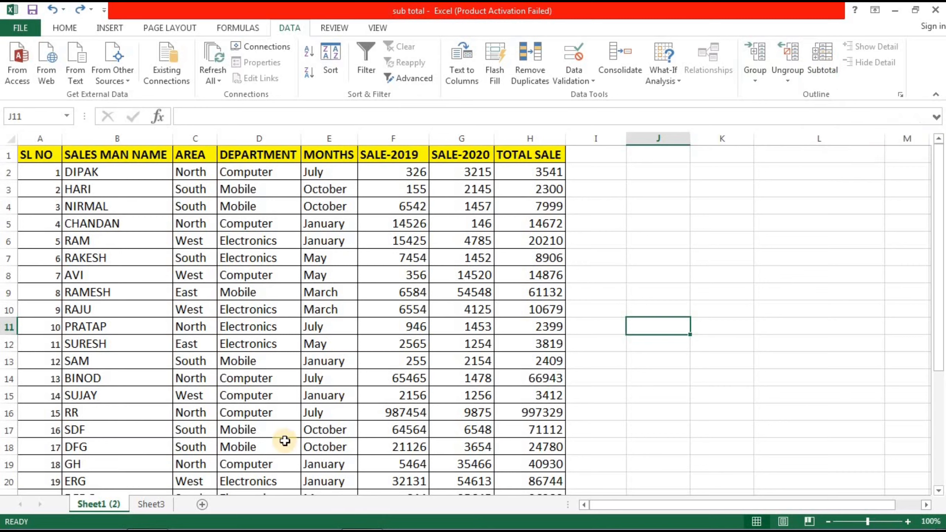
drag(35, 151, 513, 453)
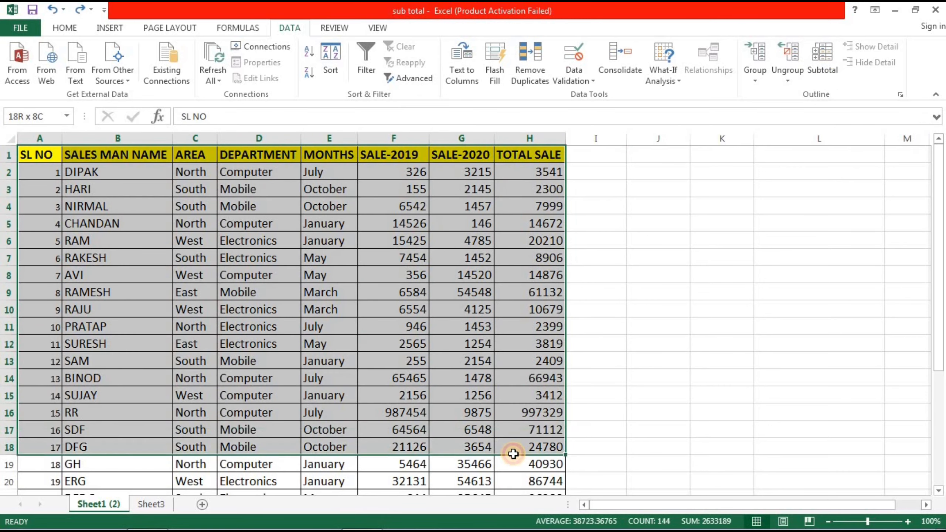
click(652, 323)
drag(28, 155, 41, 309)
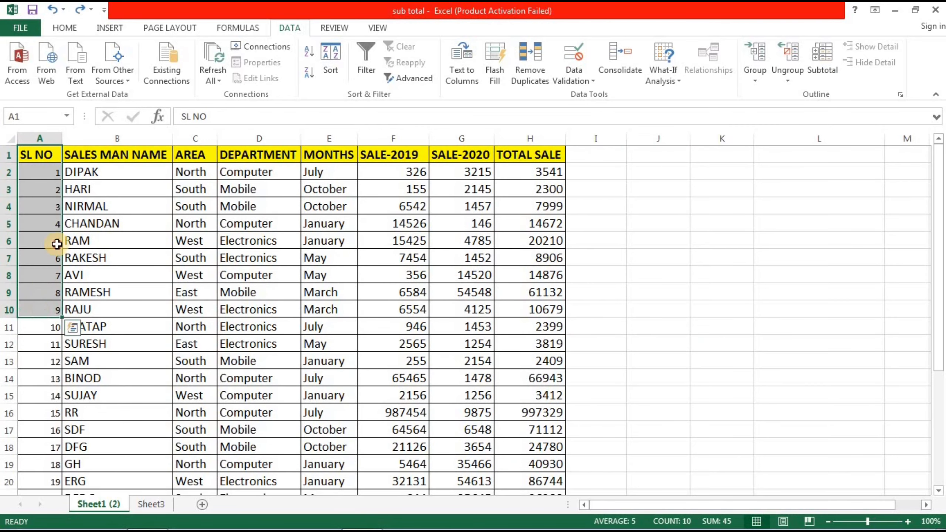
drag(105, 154, 116, 343)
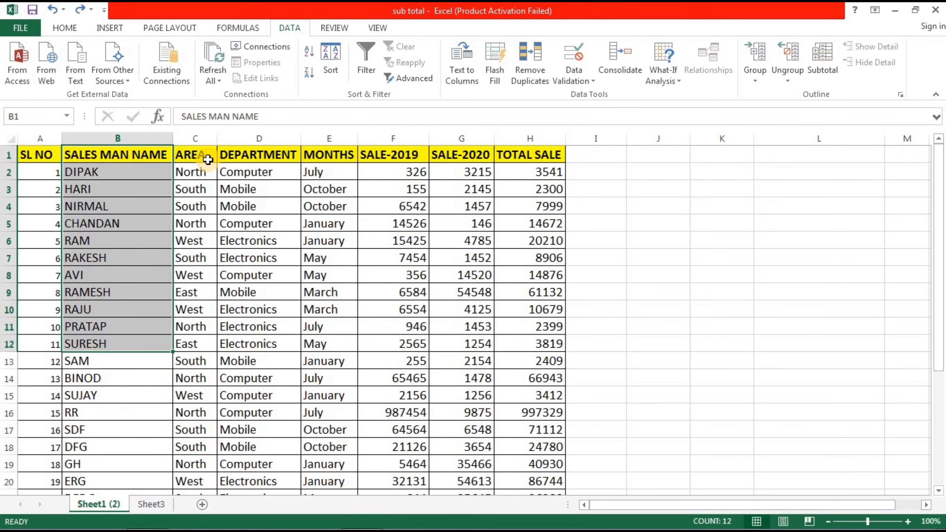
drag(215, 156, 212, 259)
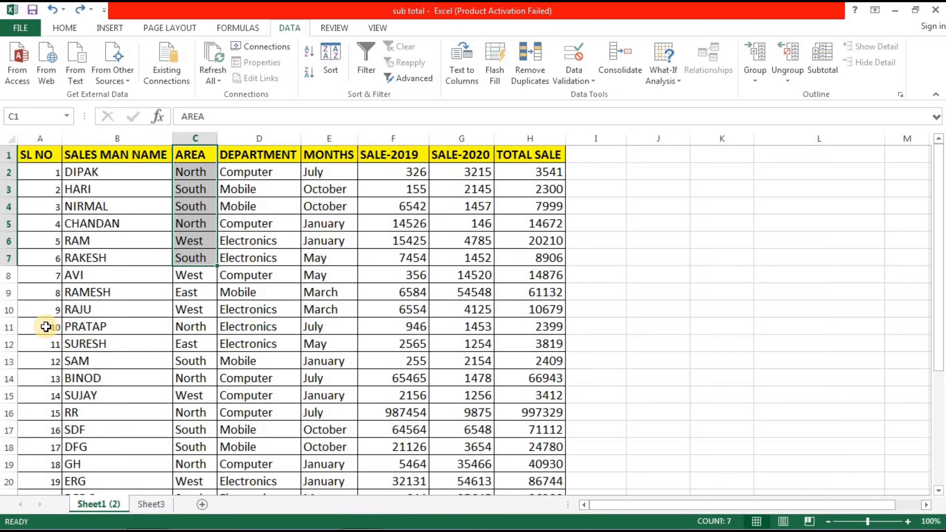
click(110, 173)
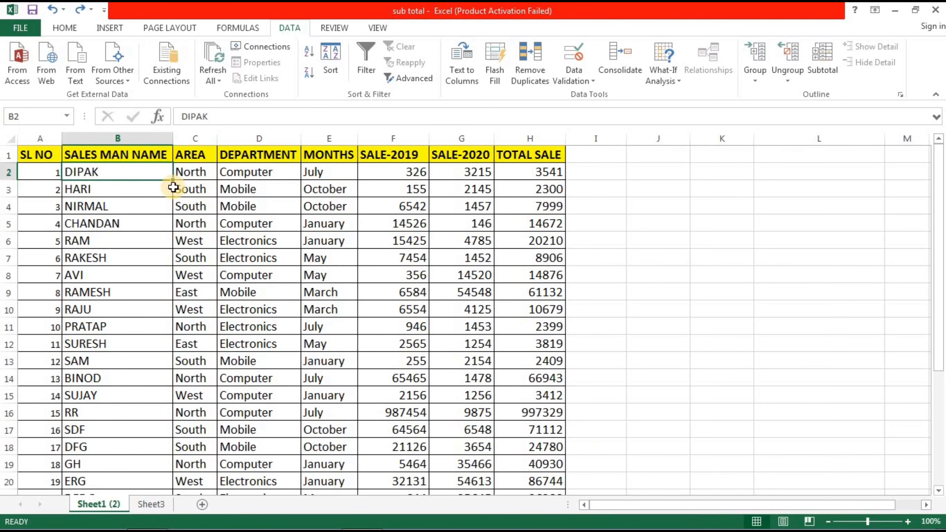
click(191, 175)
click(258, 180)
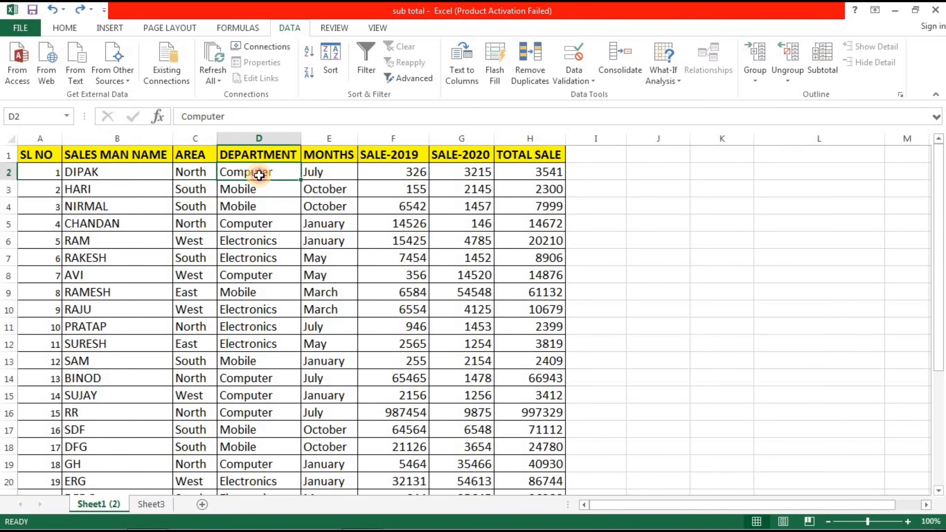
click(327, 175)
click(390, 175)
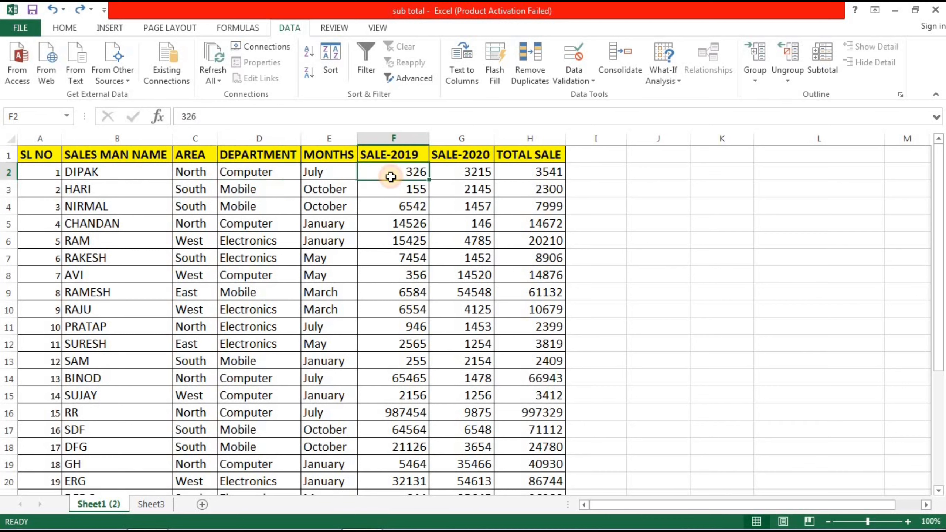
click(468, 174)
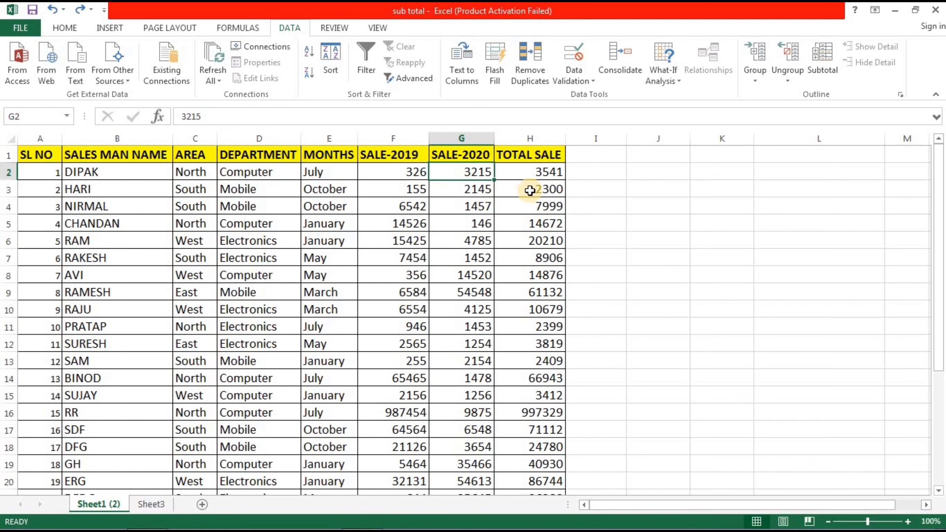
click(529, 174)
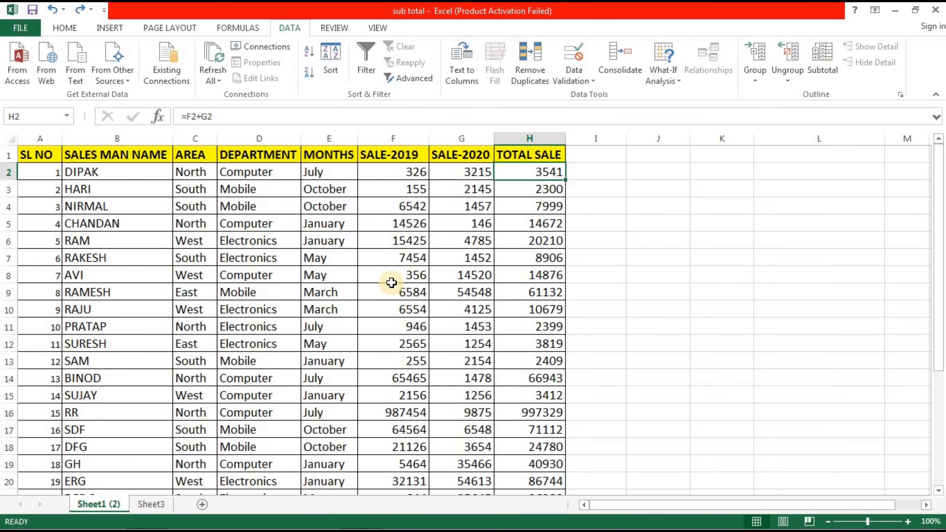
- Total the SALE-2019 column in cell F30 with the formula =SUM(F2:F29)
scroll(405, 324, down, 6)
click(406, 339)
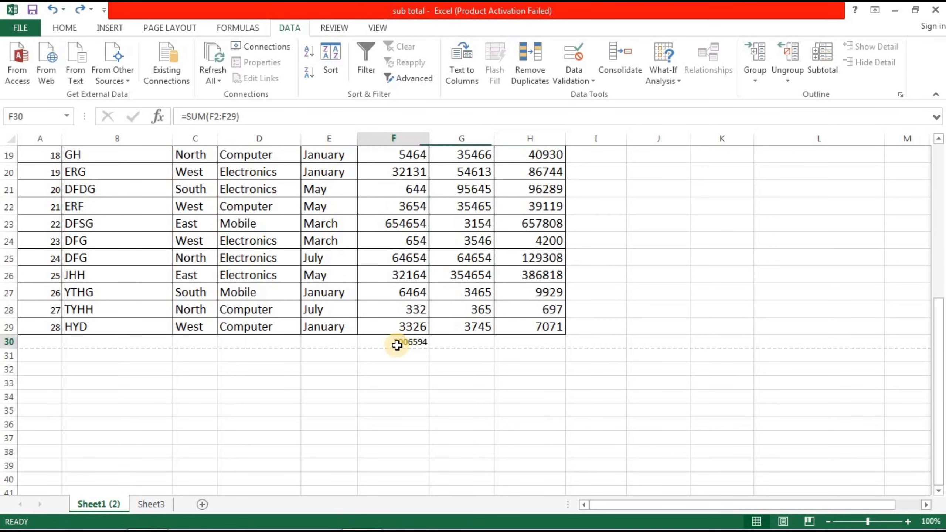
text(=)
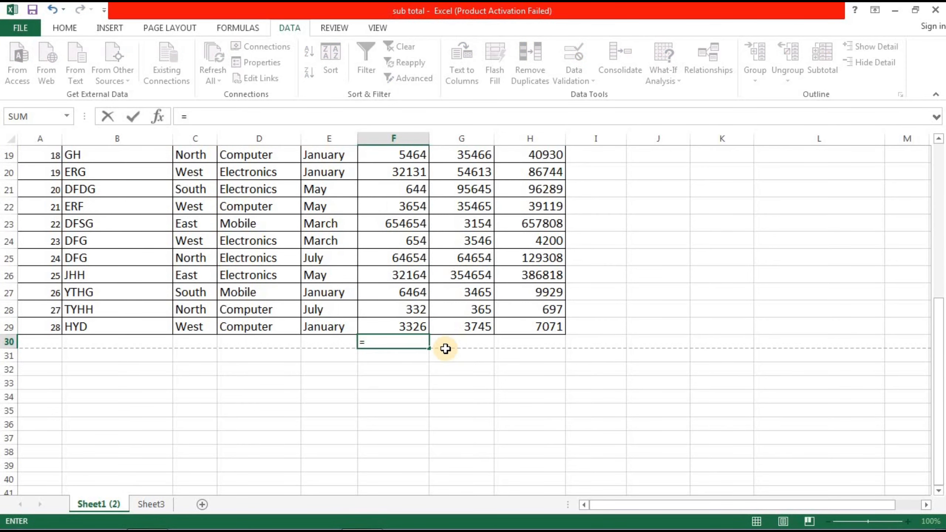
text(SUM)
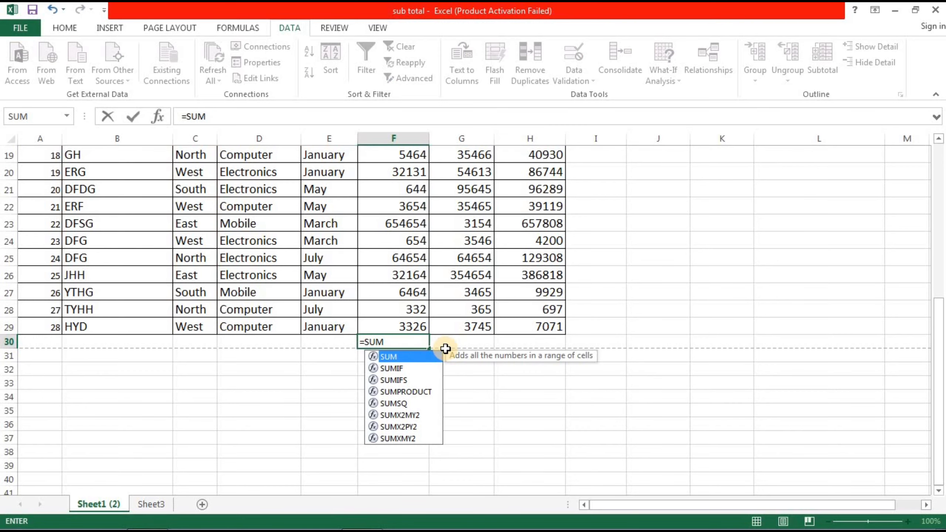
text(()
scroll(414, 283, up, 6)
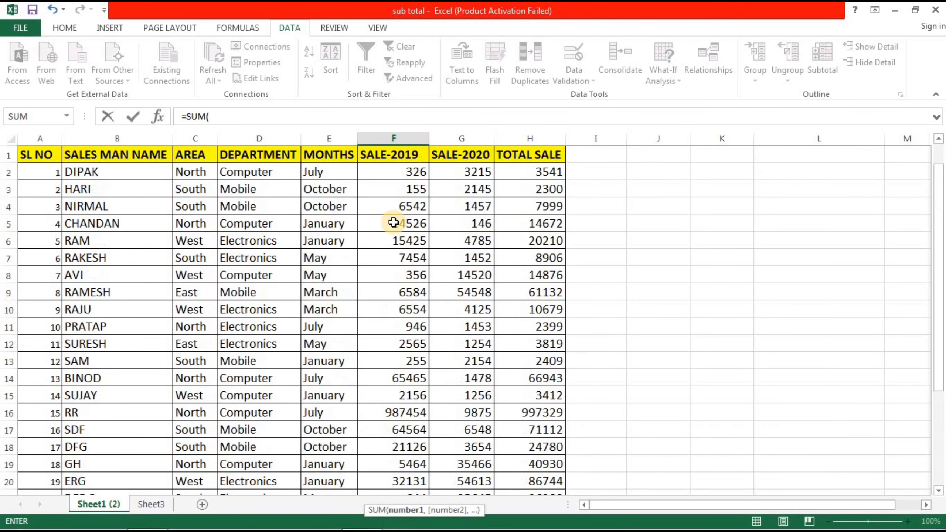
drag(394, 172, 391, 460)
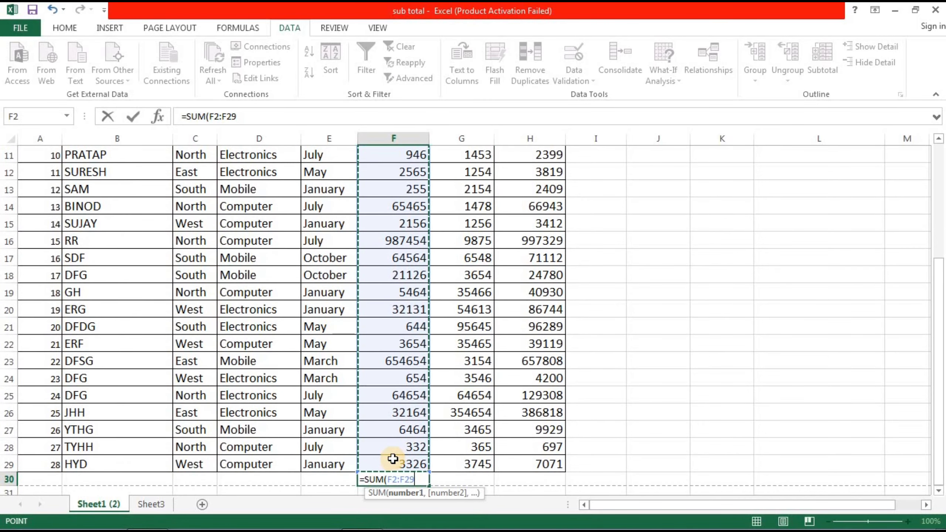
text())
key(Return)
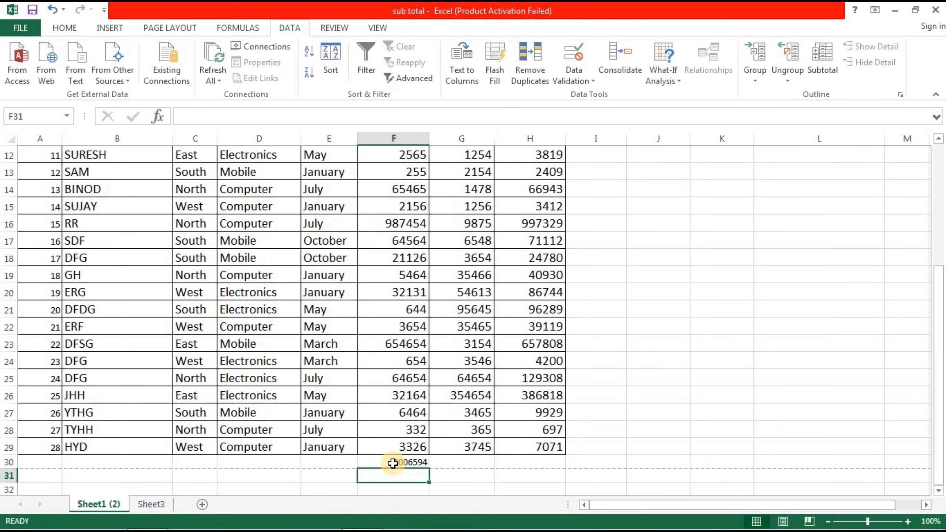
- Examine the Computer, Mobile and Electronics entries in the DEPARTMENT column alongside their sales figures
scroll(392, 463, up, 4)
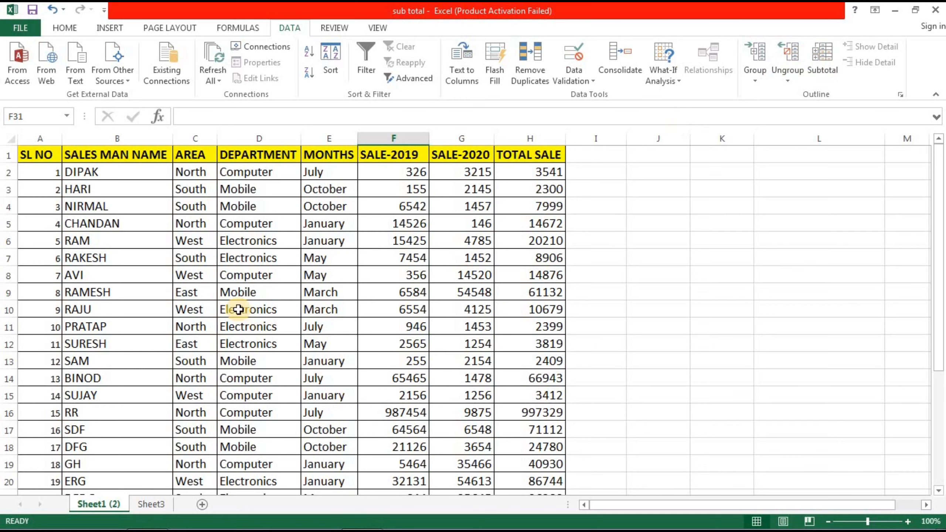
click(253, 154)
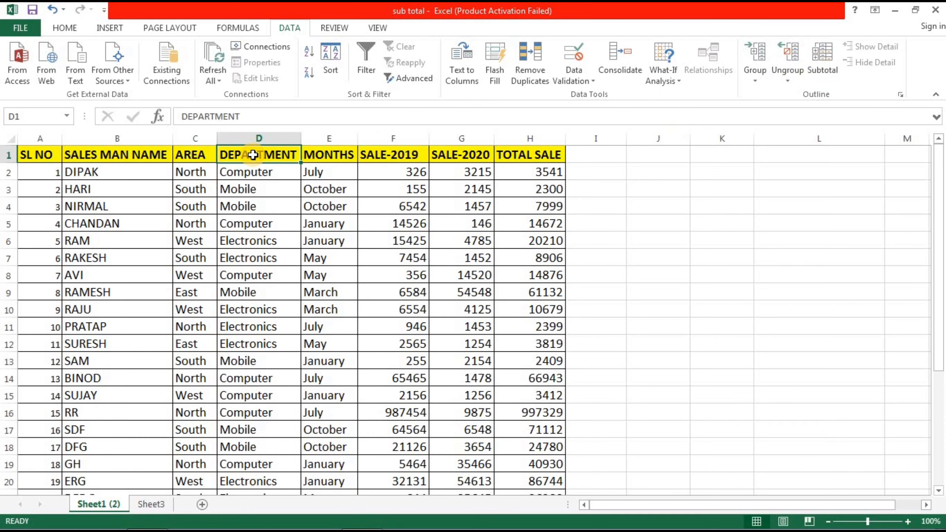
click(259, 174)
click(265, 188)
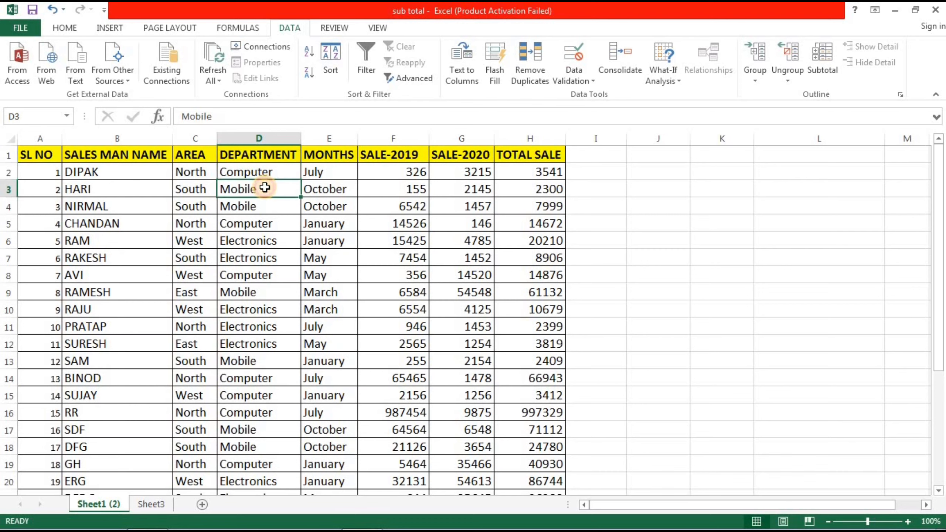
click(265, 241)
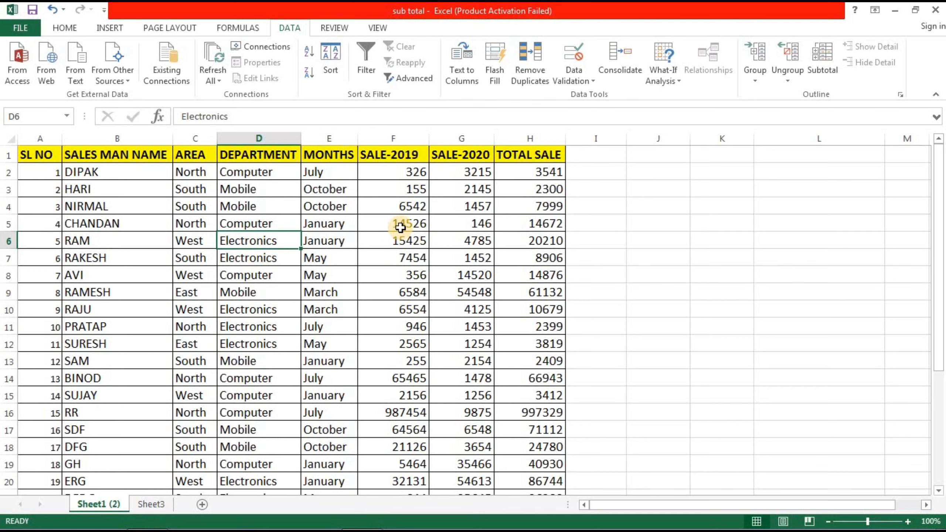
click(274, 174)
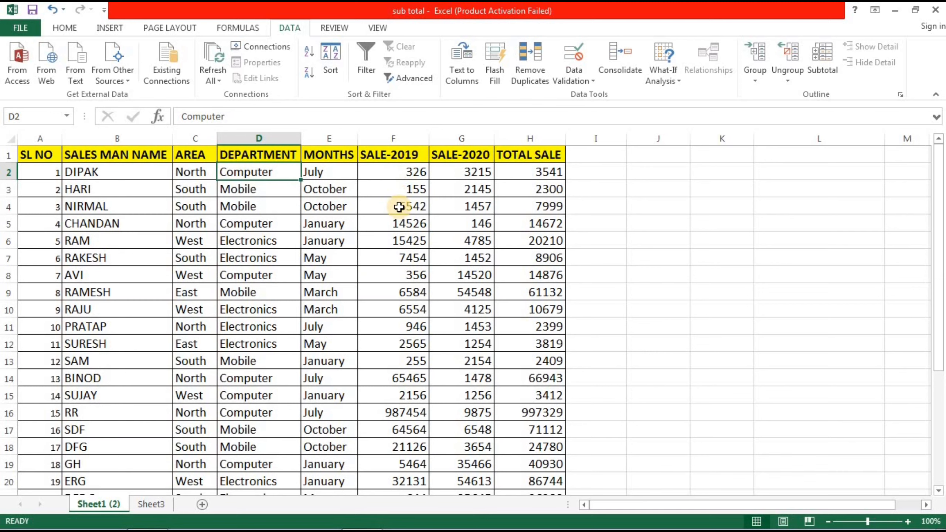
click(256, 193)
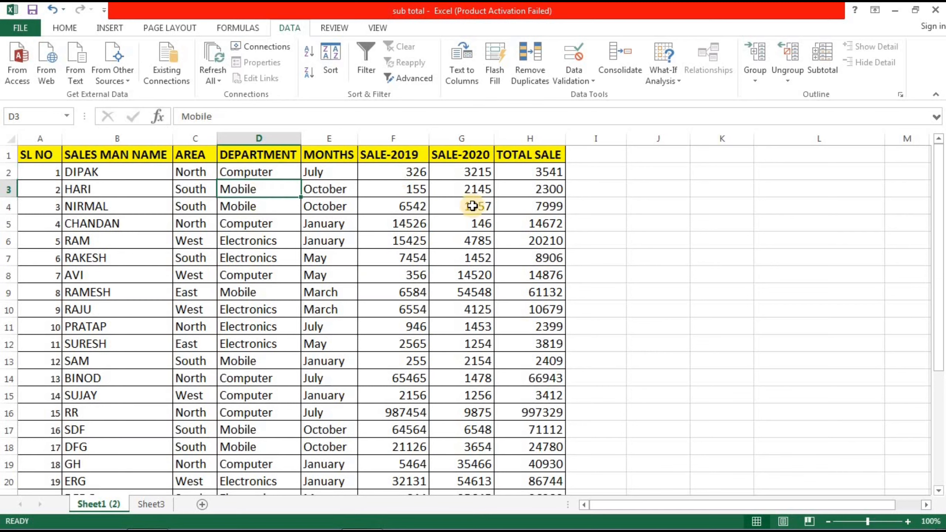
click(265, 239)
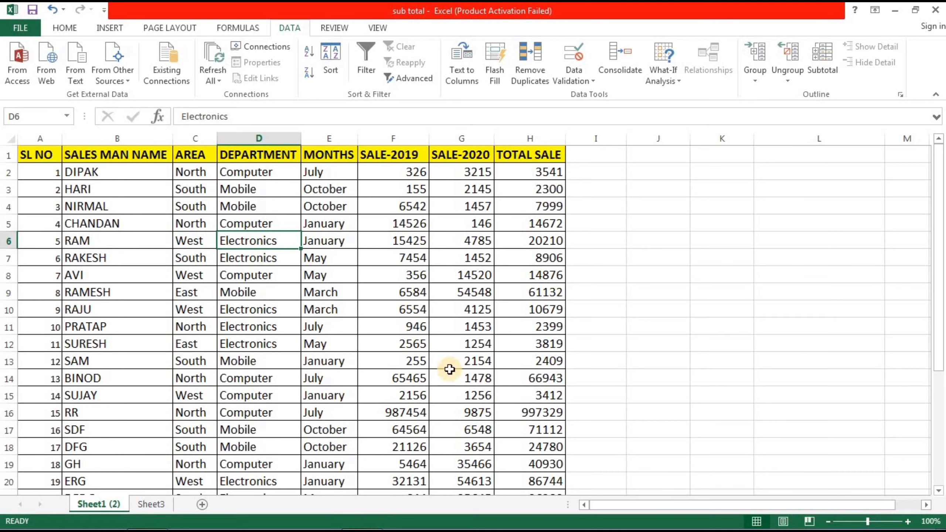
- Review the AREA entries and the order of the DEPARTMENT entries across the records down to the total row
click(198, 156)
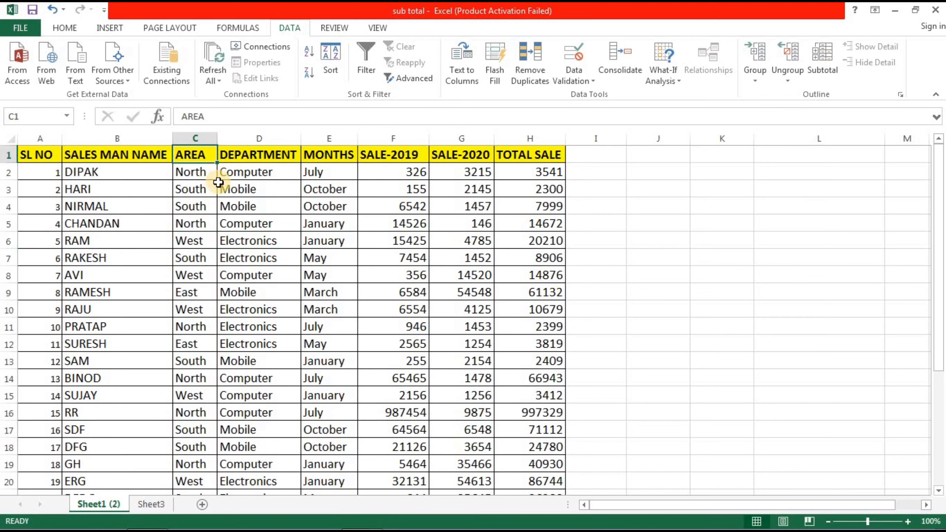
click(194, 172)
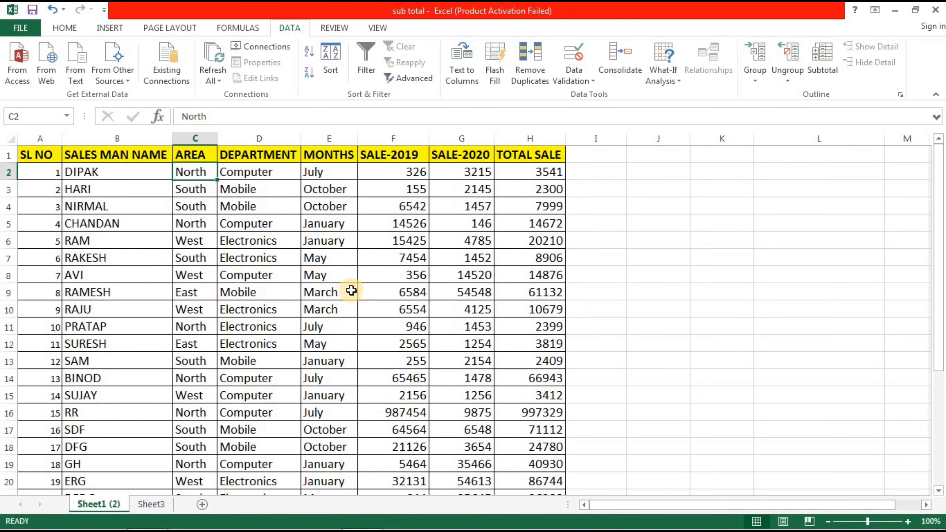
scroll(358, 302, down, 7)
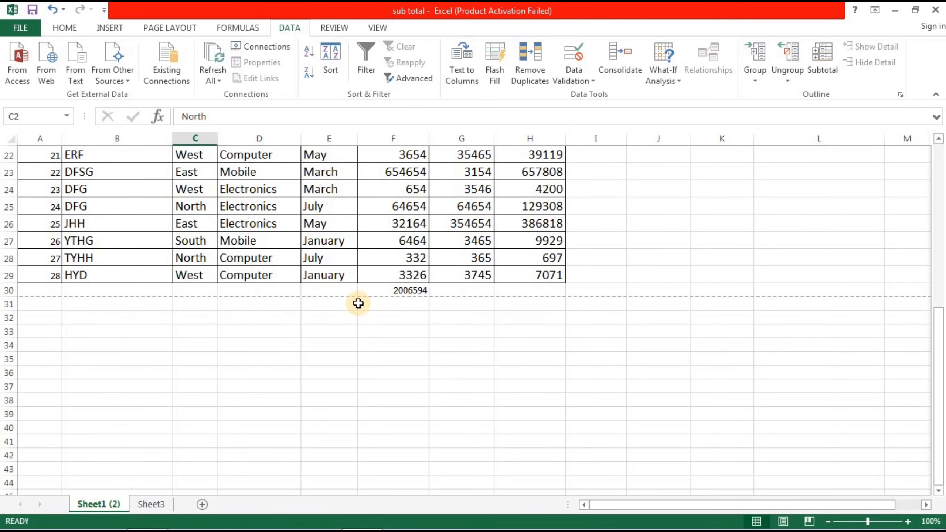
scroll(358, 303, up, 4)
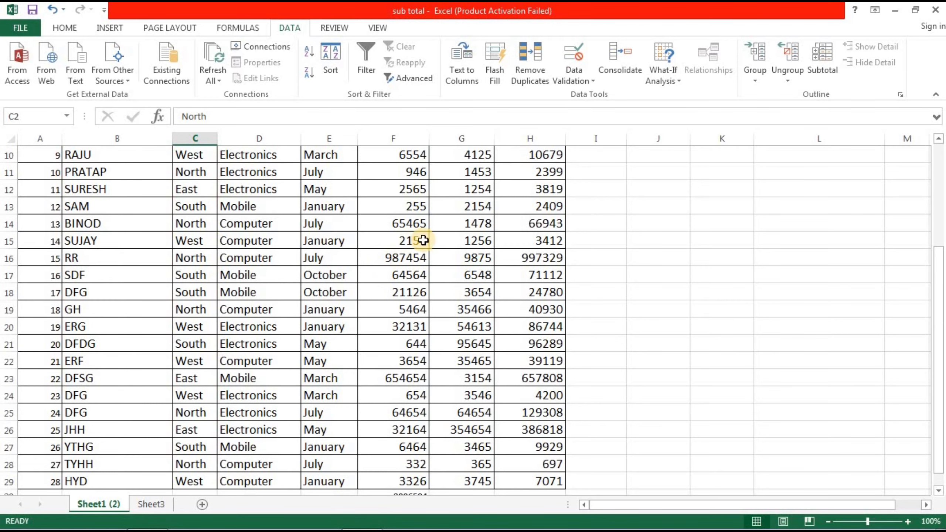
scroll(425, 268, up, 3)
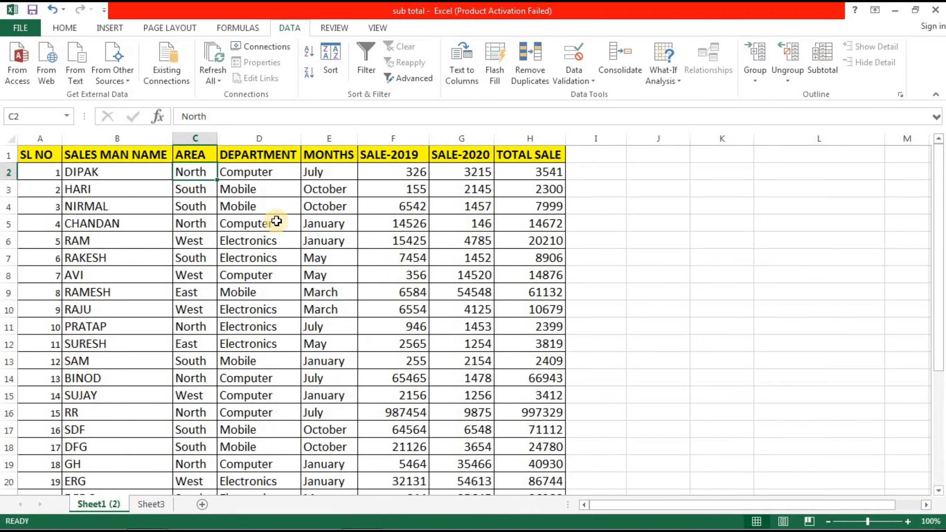
click(265, 174)
click(259, 224)
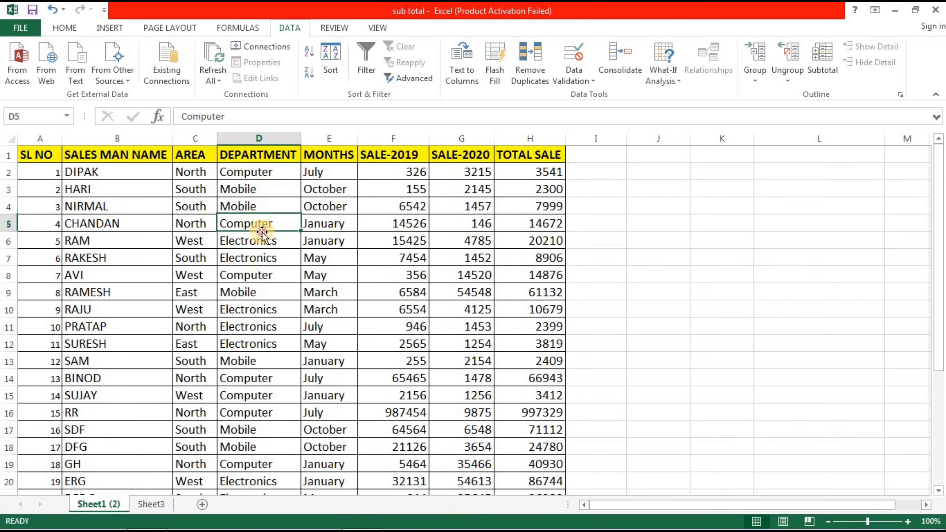
click(259, 241)
click(259, 269)
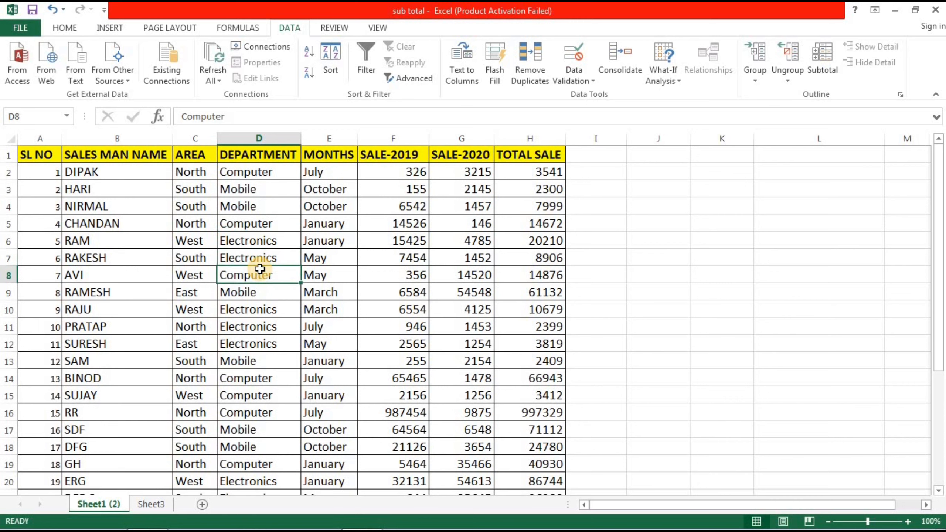
- Sort the whole sales table by DEPARTMENT from A to Z, expanding the selection D1:D29 to include the adjacent columns
click(258, 154)
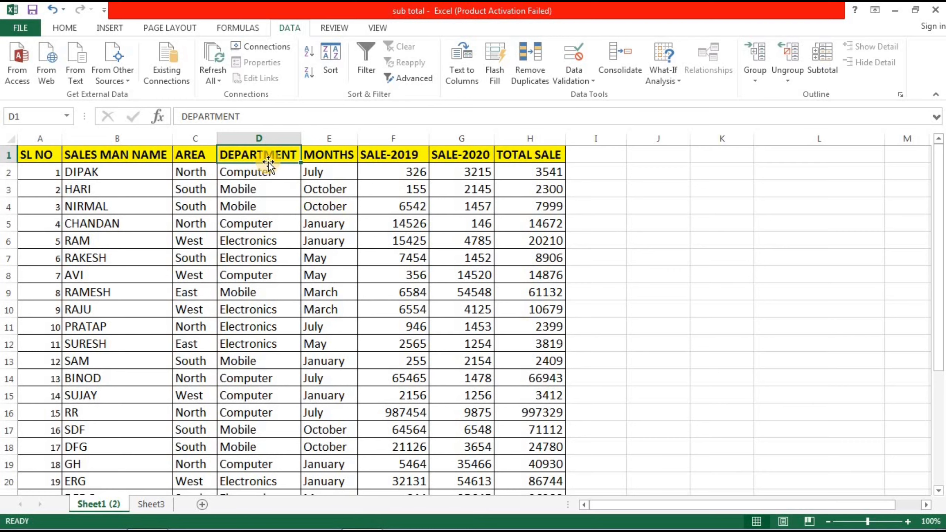
drag(270, 156, 261, 447)
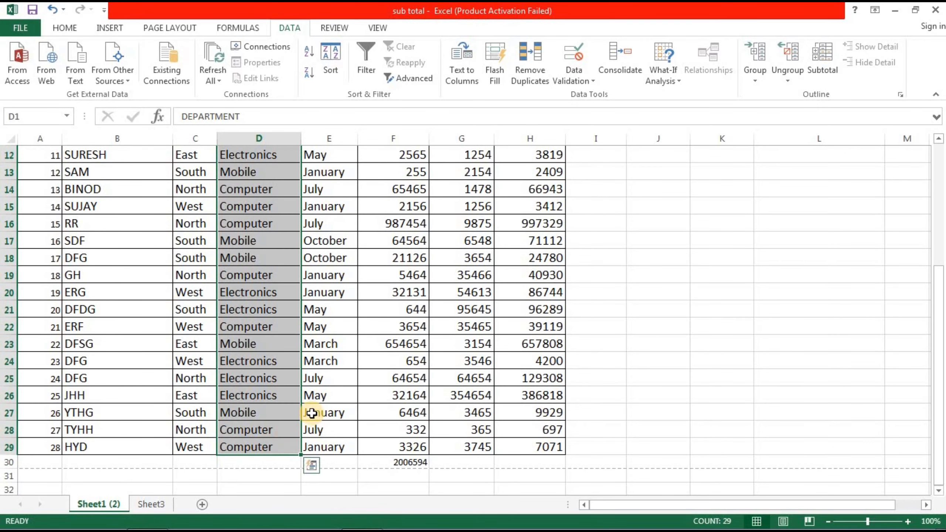
scroll(309, 411, up, 4)
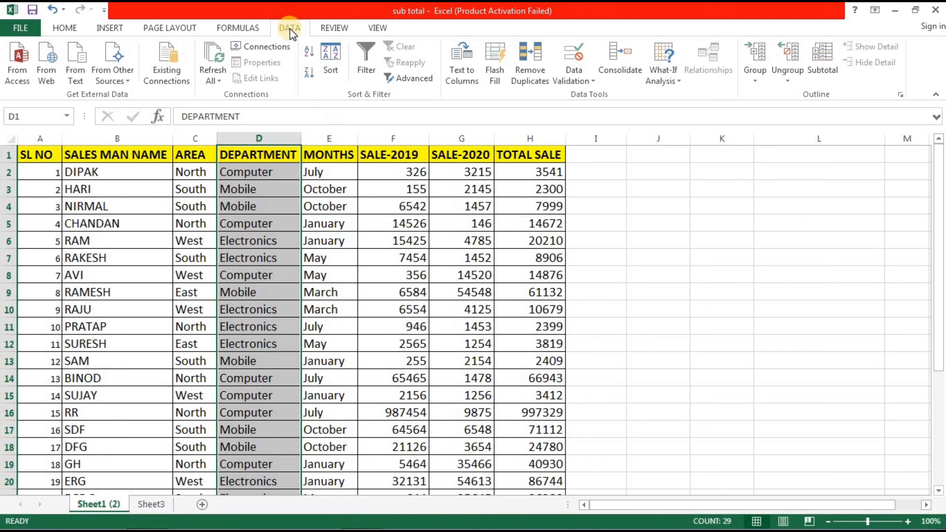
click(63, 29)
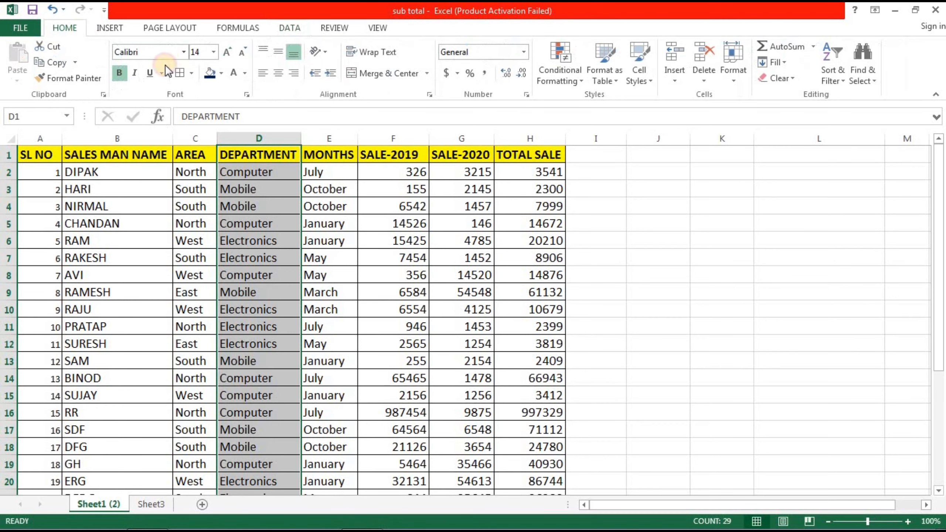
click(834, 74)
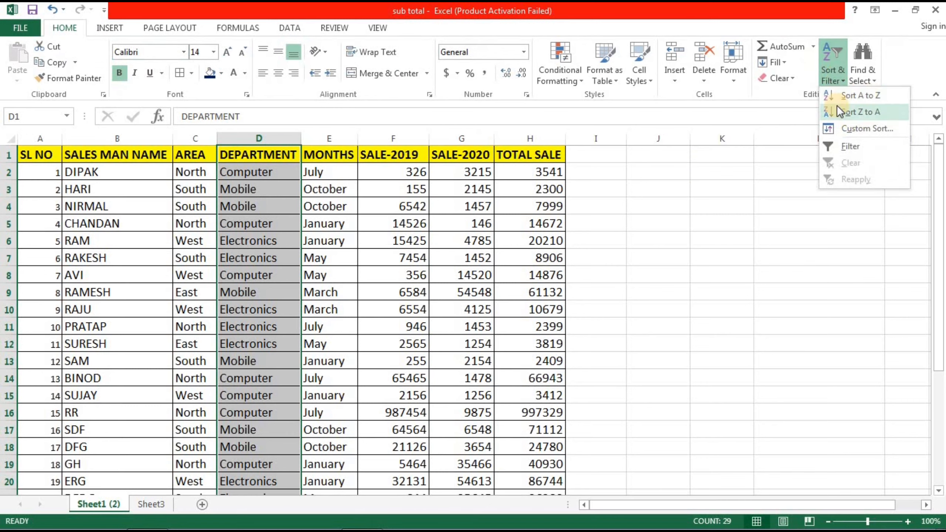
click(295, 30)
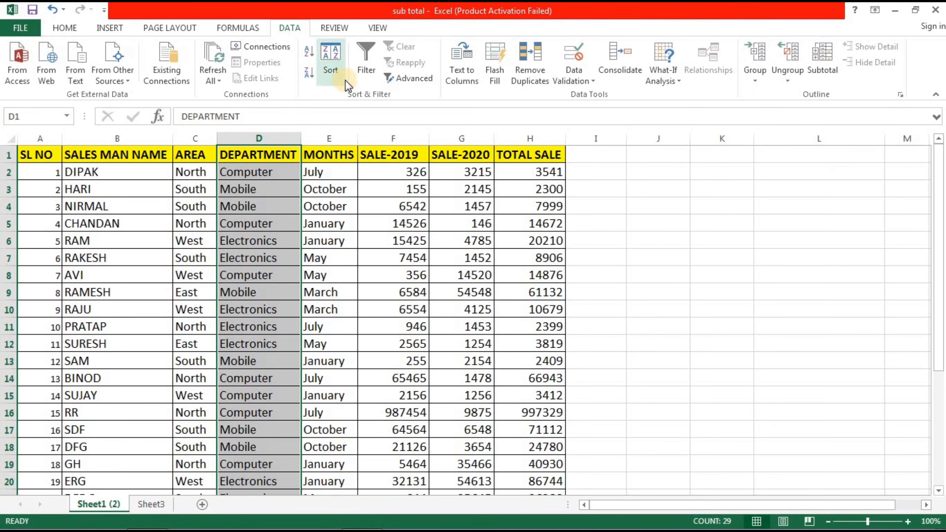
click(334, 60)
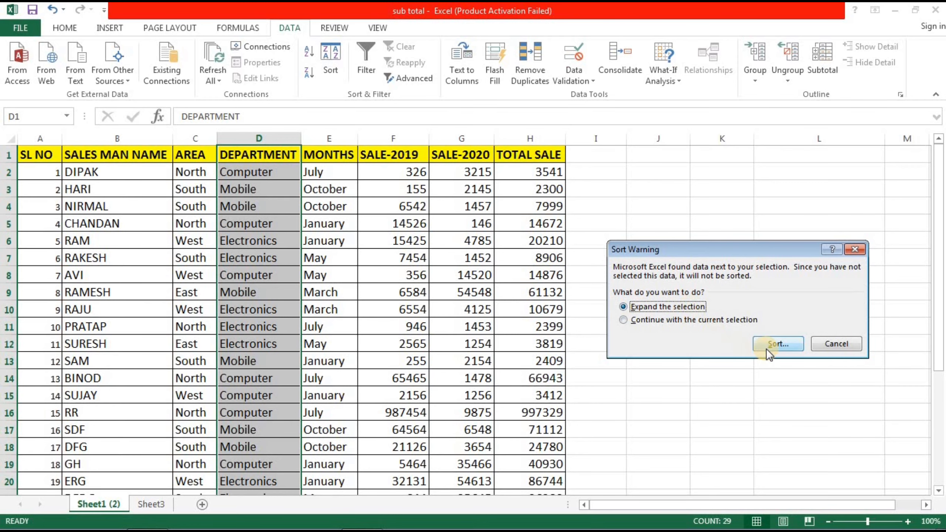
click(774, 343)
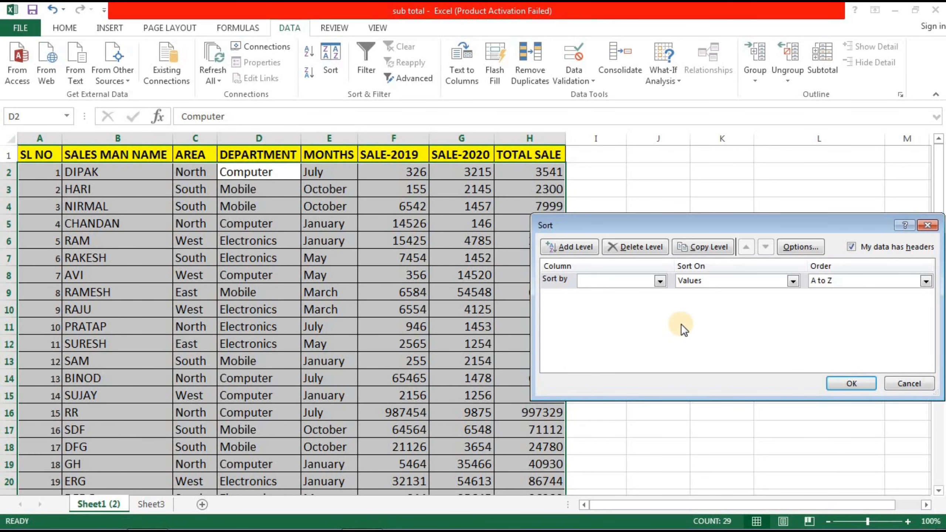
click(659, 281)
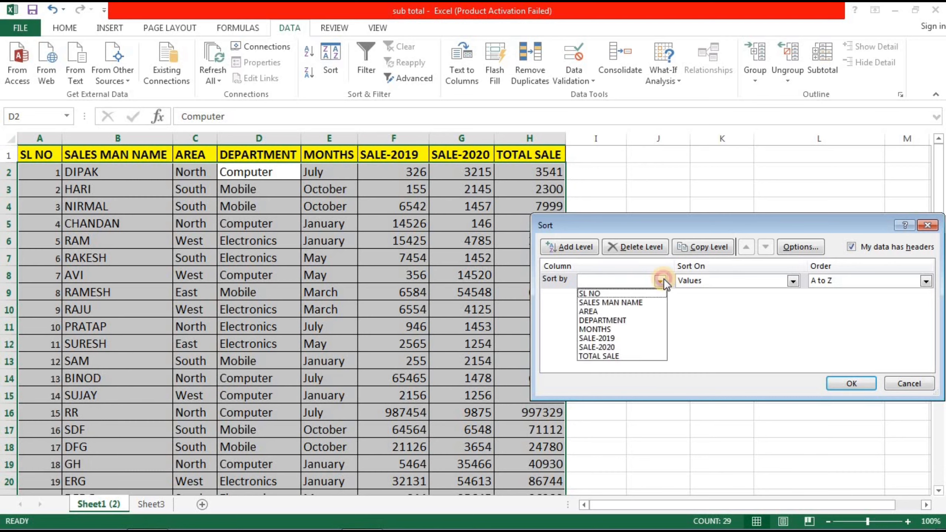
click(610, 318)
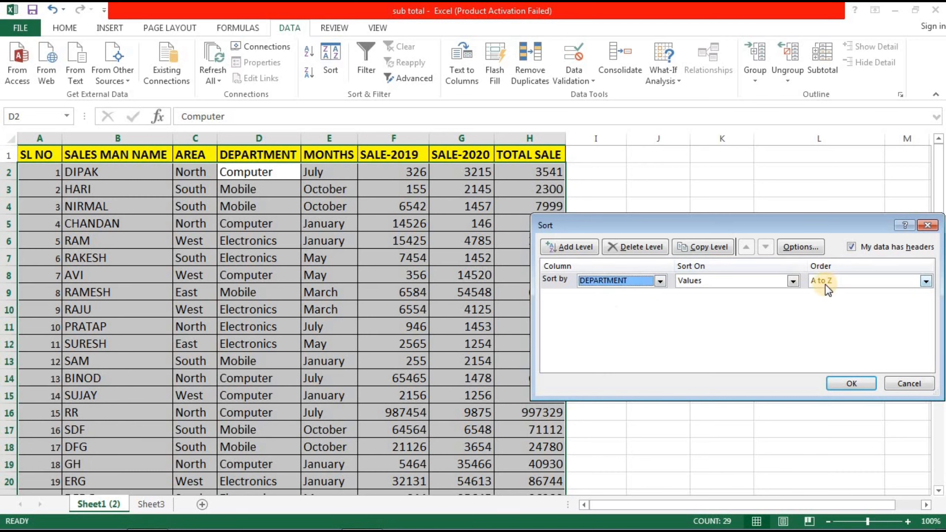
click(926, 283)
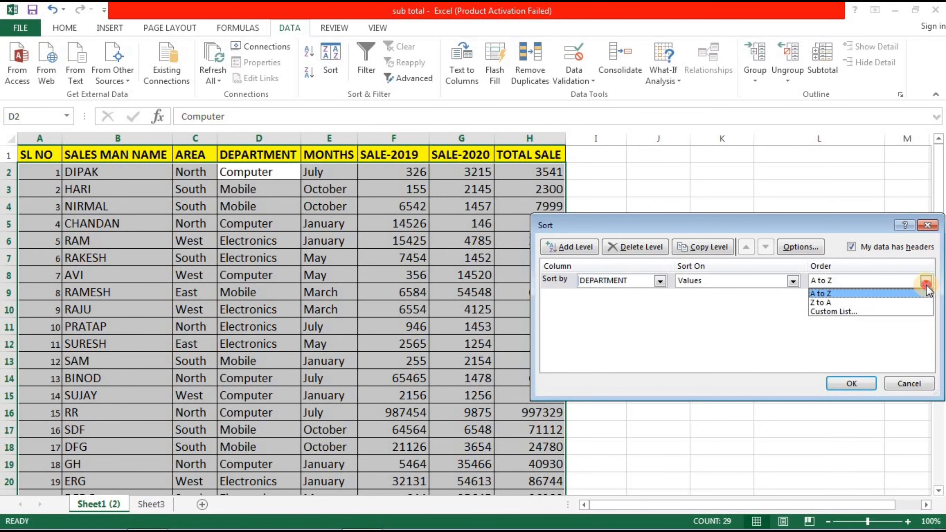
click(925, 281)
click(845, 383)
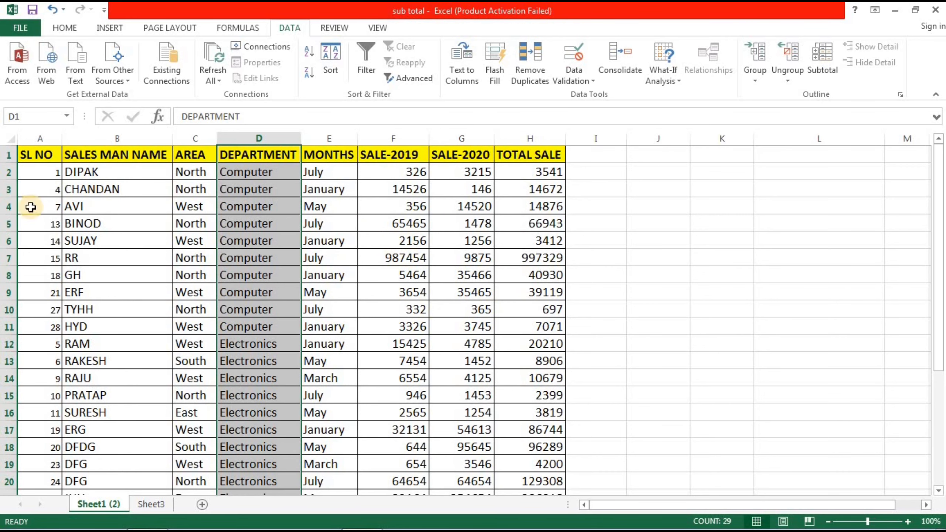
- Undo the department sort and delete the SALE-2019 total in cell F30
click(52, 10)
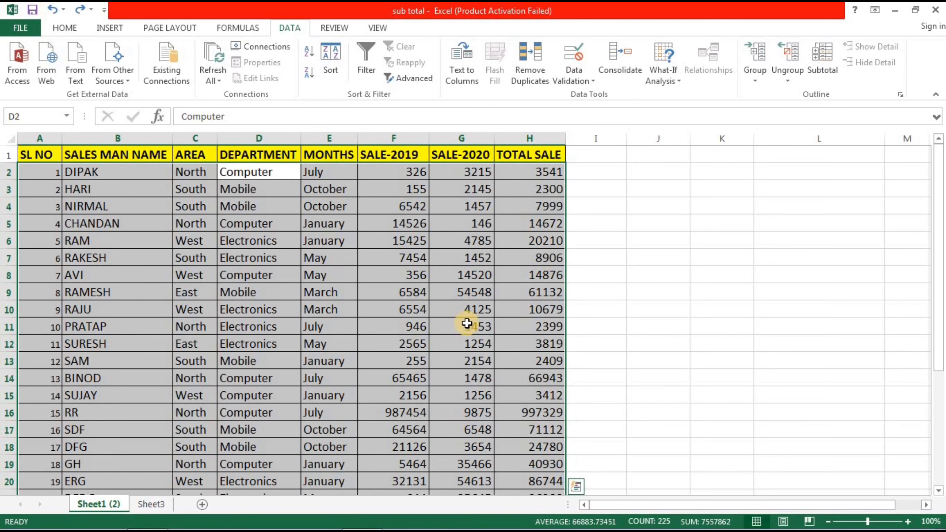
drag(256, 153, 272, 460)
click(390, 476)
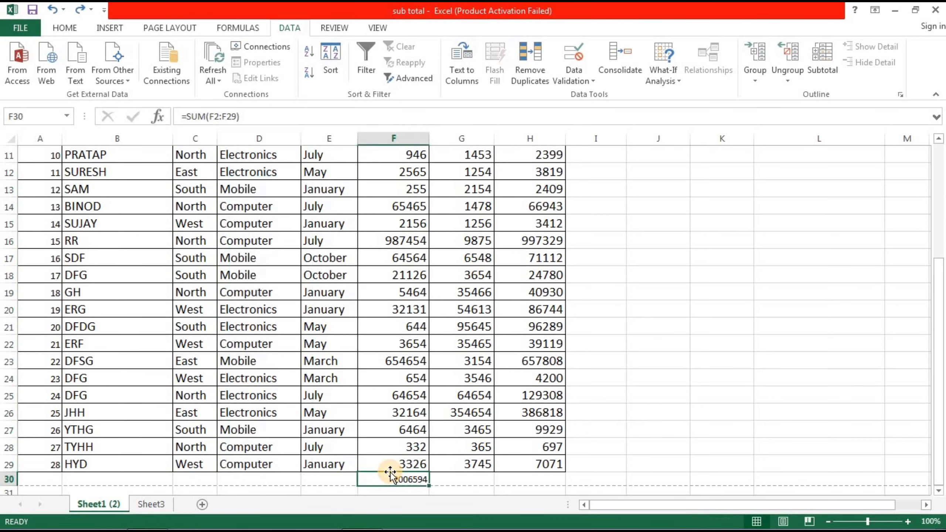
key(Delete)
- Sort only the DEPARTMENT cells D1:D29 by value from A to Z, continuing with the current selection instead of expanding it
scroll(390, 471, up, 4)
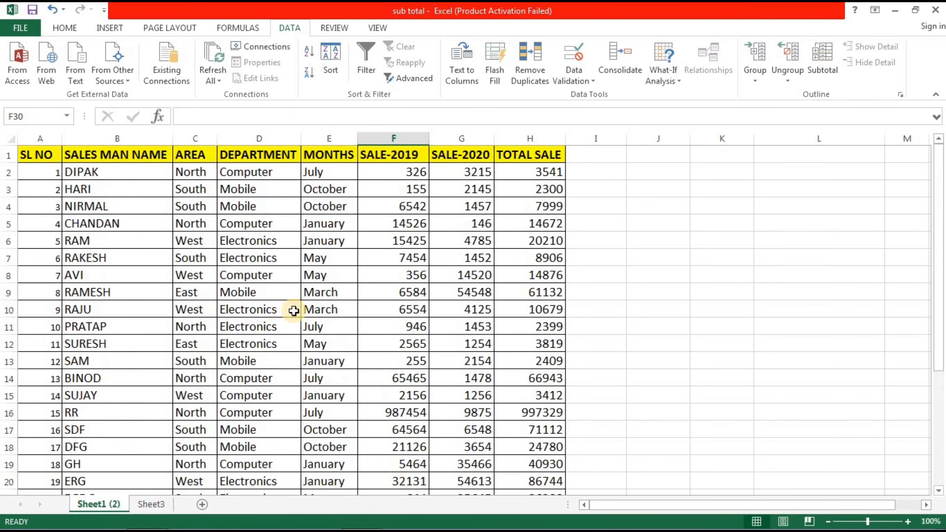
drag(266, 155, 253, 462)
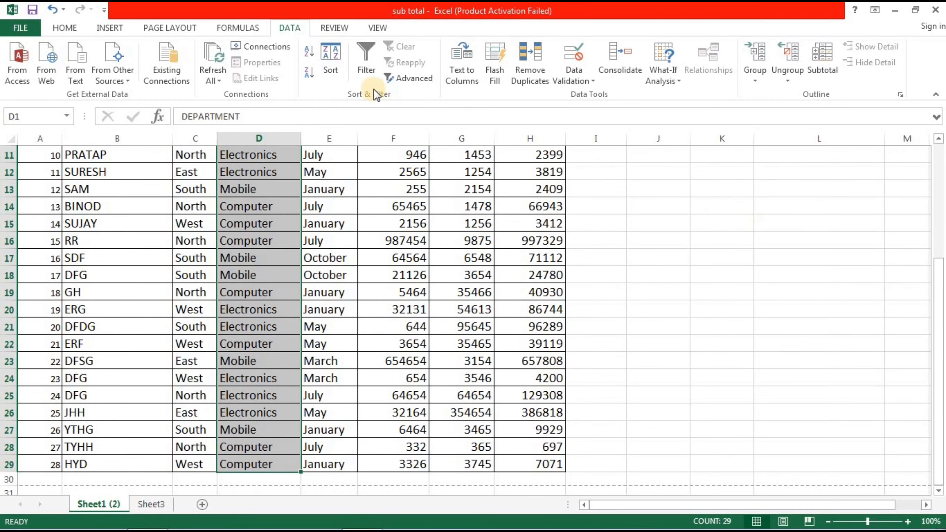
click(331, 60)
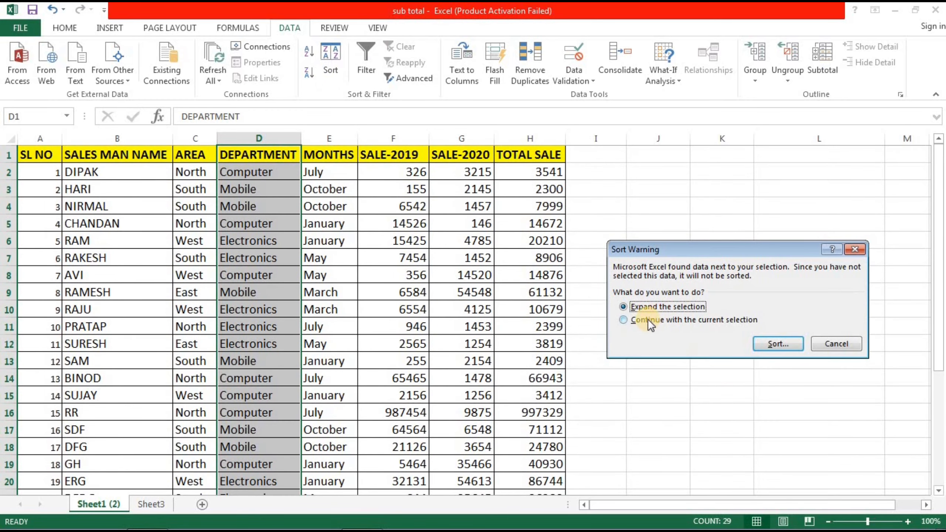
click(624, 321)
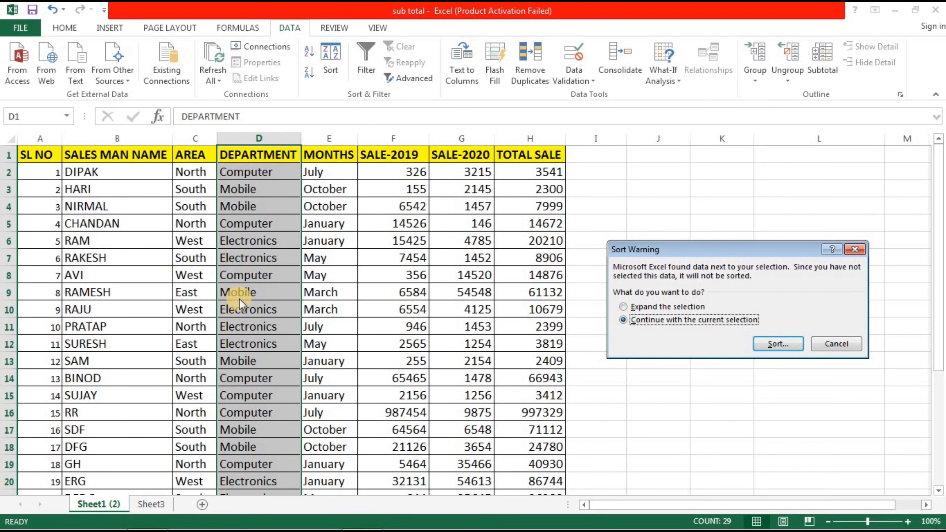
click(777, 343)
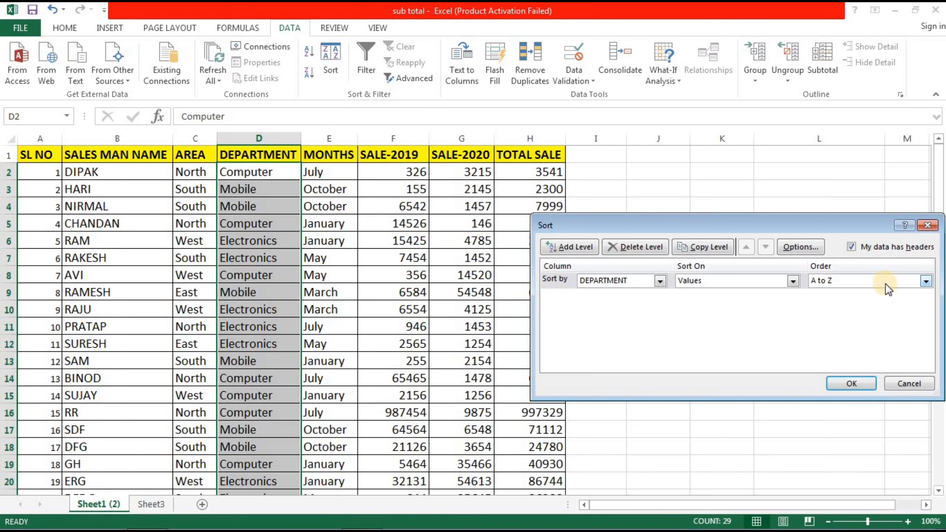
click(852, 383)
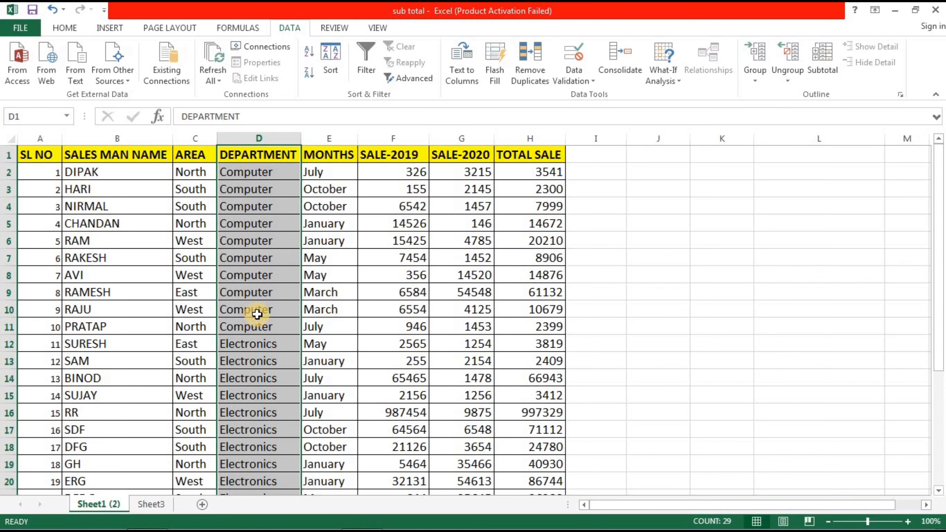
- Select the entire sales table A1:H29, including the header row
click(601, 276)
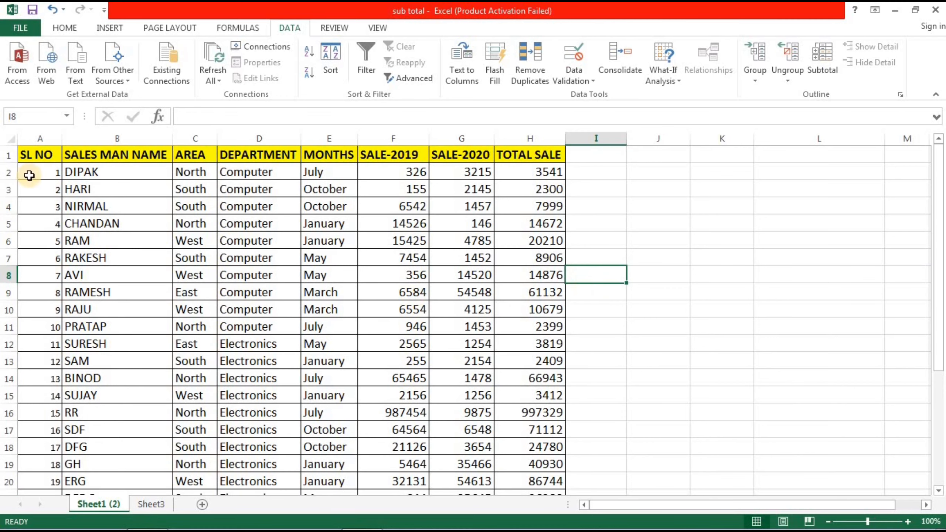
drag(38, 154, 540, 464)
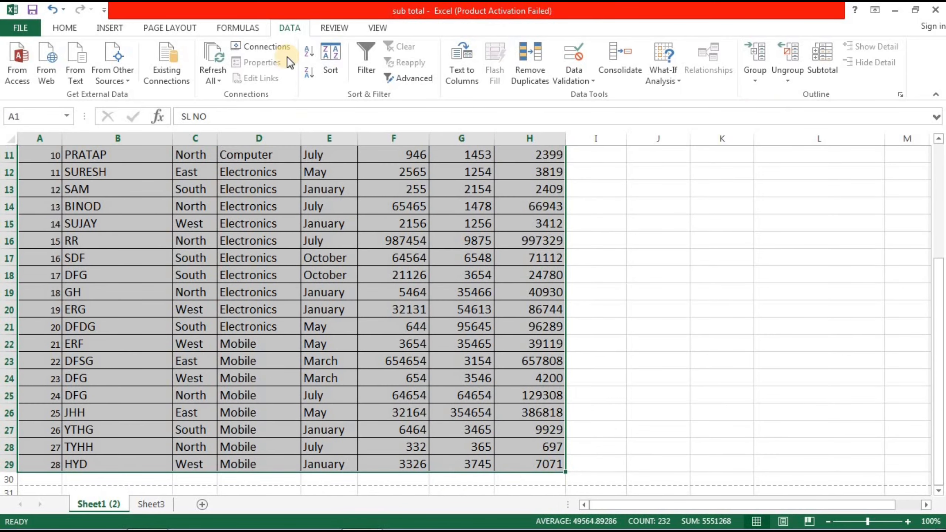
click(819, 61)
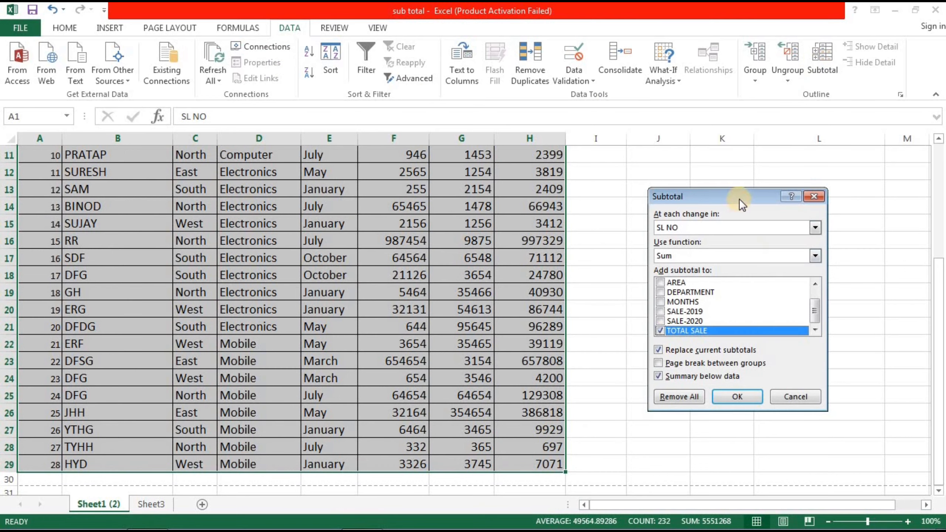
drag(739, 198, 730, 157)
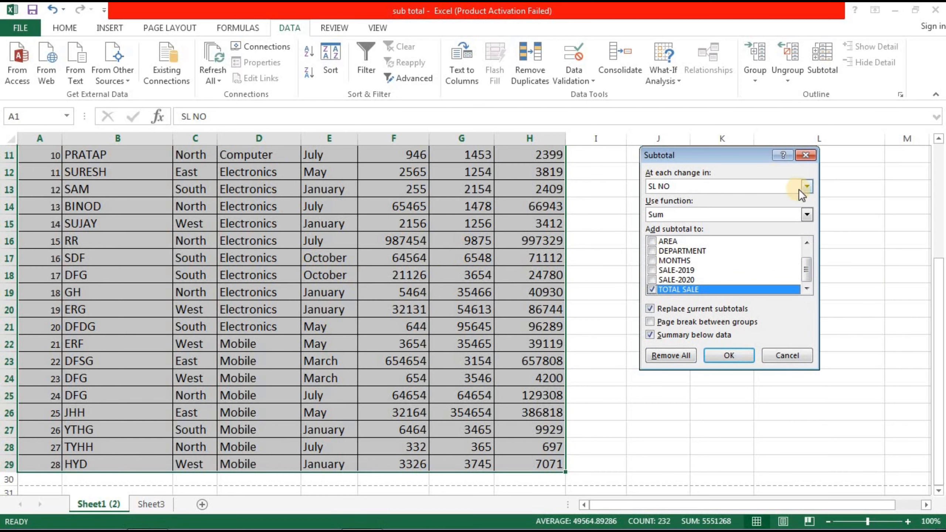
click(808, 186)
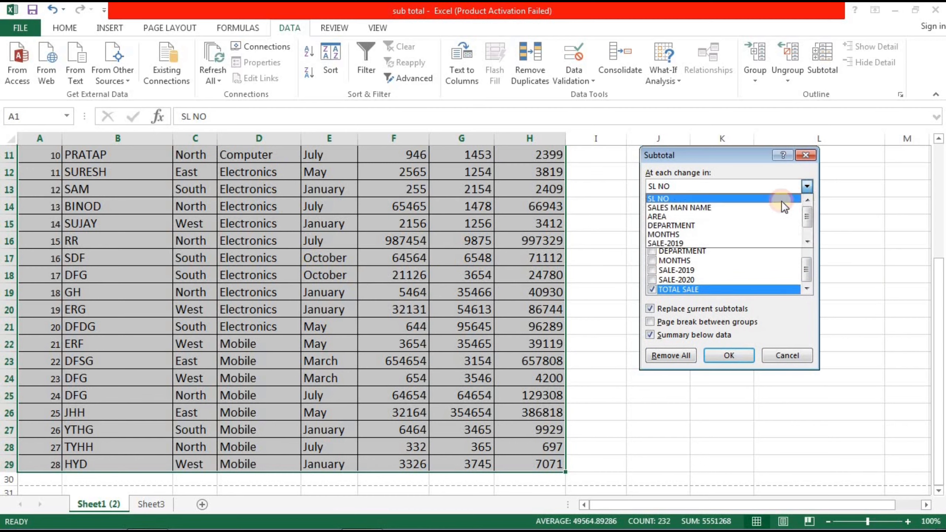
click(690, 224)
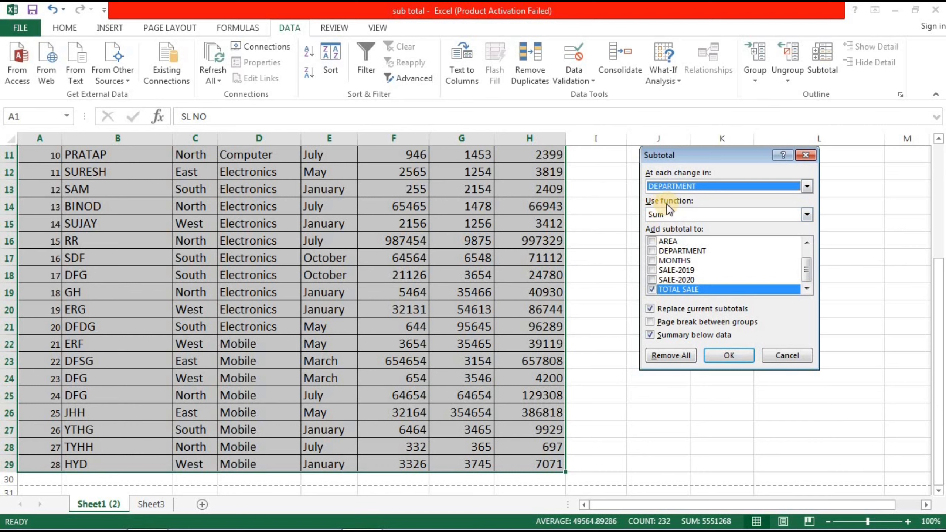
click(806, 214)
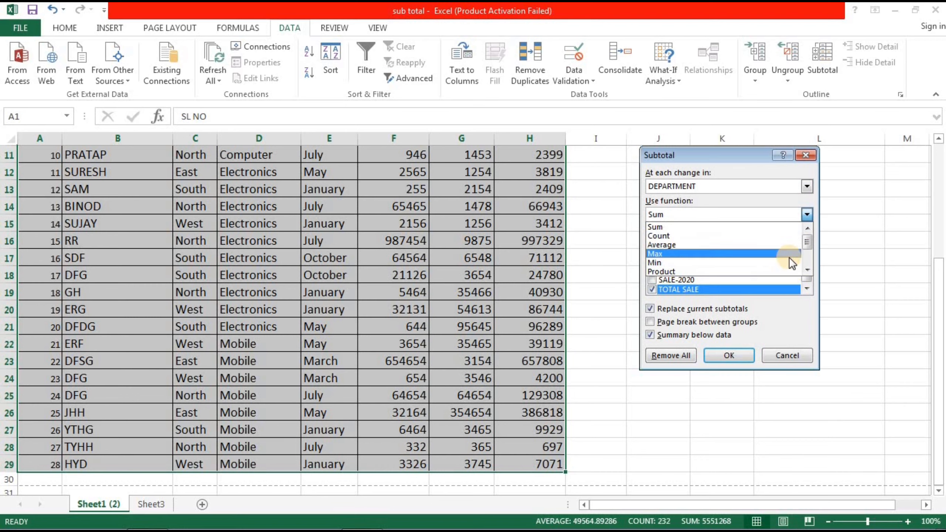
mouse_move(807, 244)
mouse_down()
mouse_move(802, 262)
mouse_move(803, 234)
mouse_up()
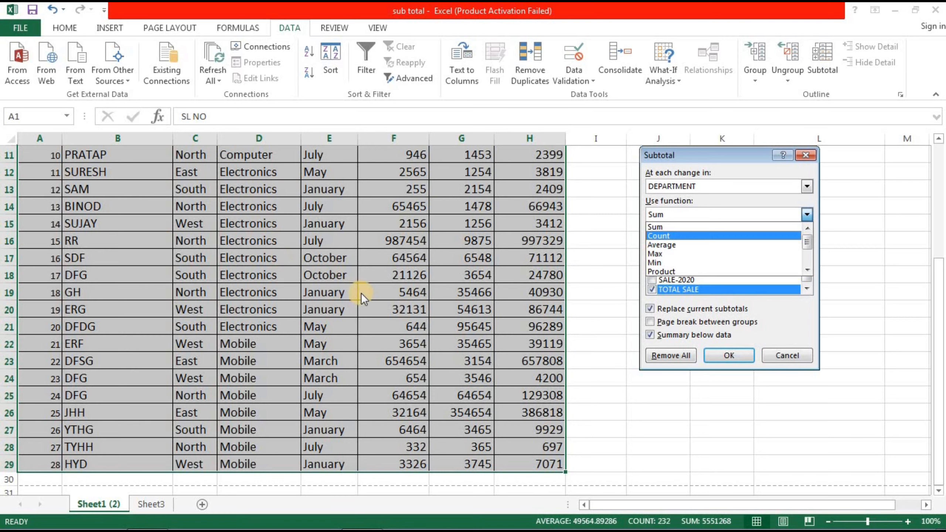
click(848, 226)
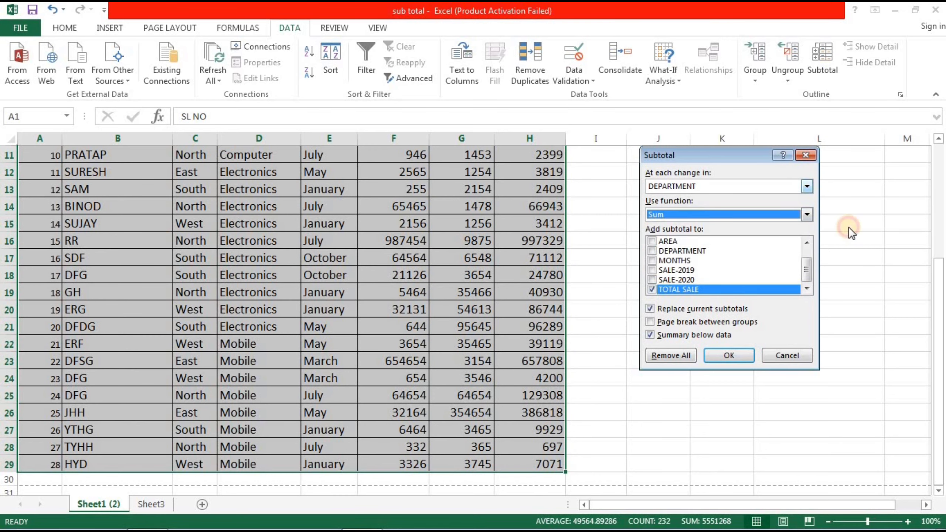
click(805, 156)
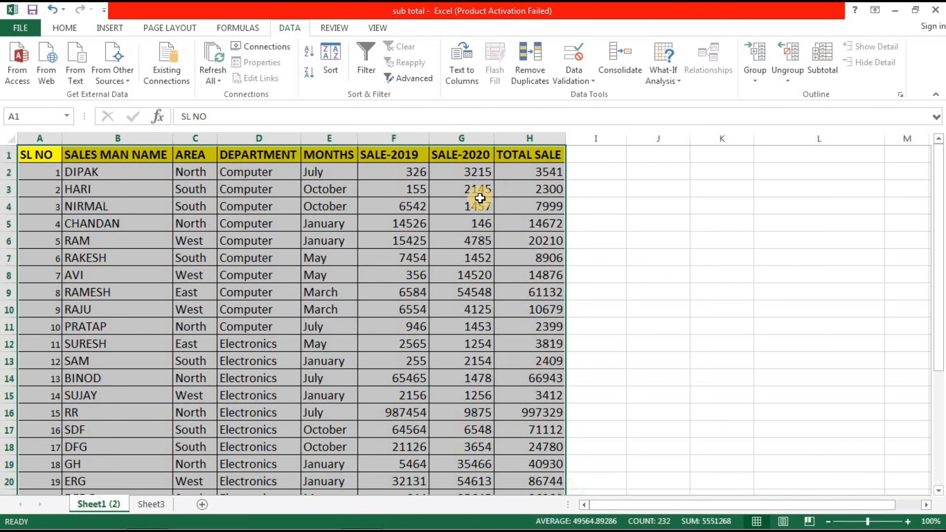
- Add subtotals to the selected sales table at each change in DEPARTMENT, using the Sum function on TOTAL SALE
click(830, 60)
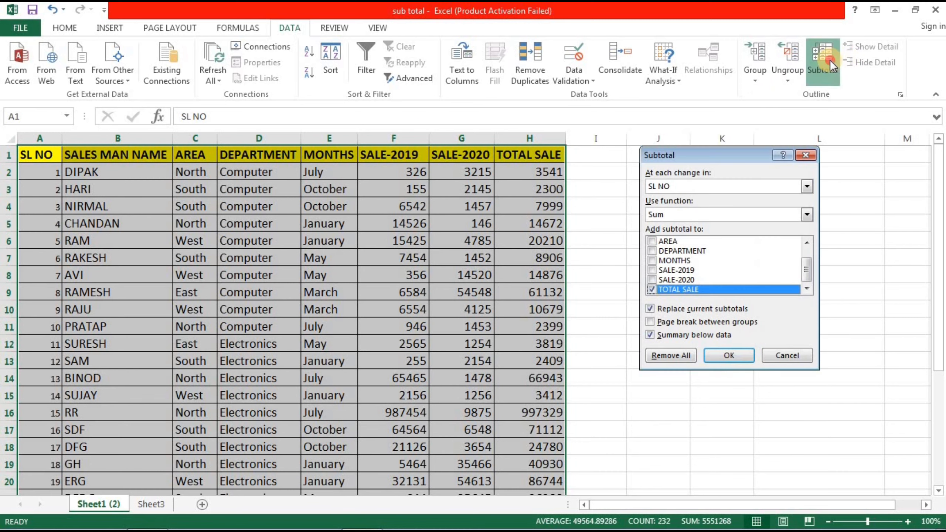
click(702, 185)
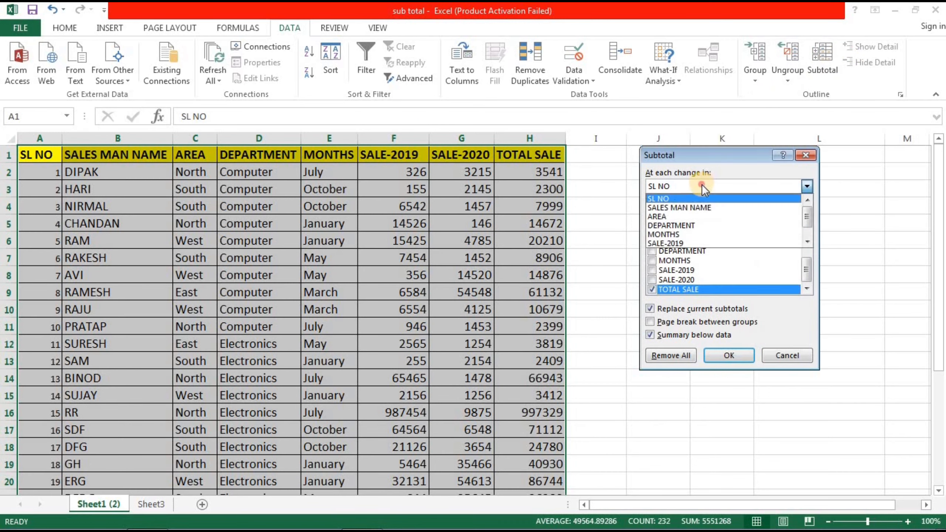
click(685, 224)
click(701, 219)
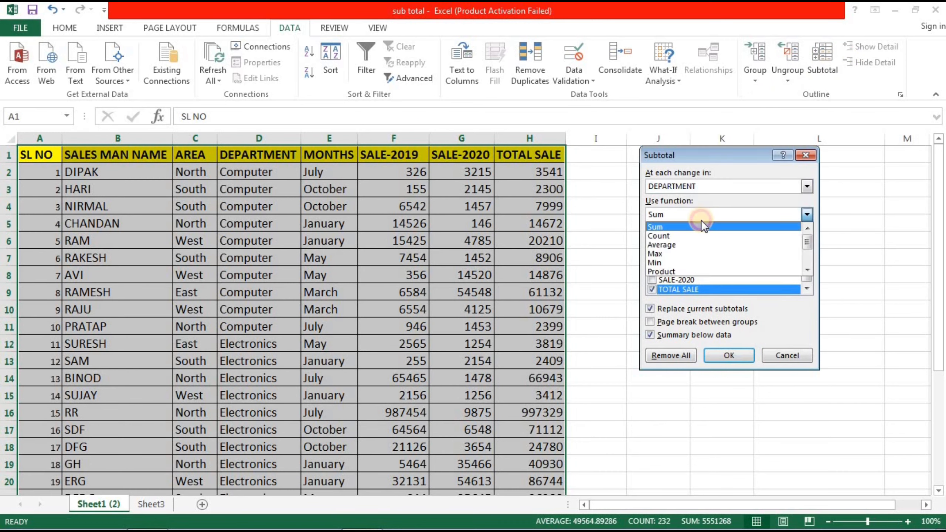
click(667, 227)
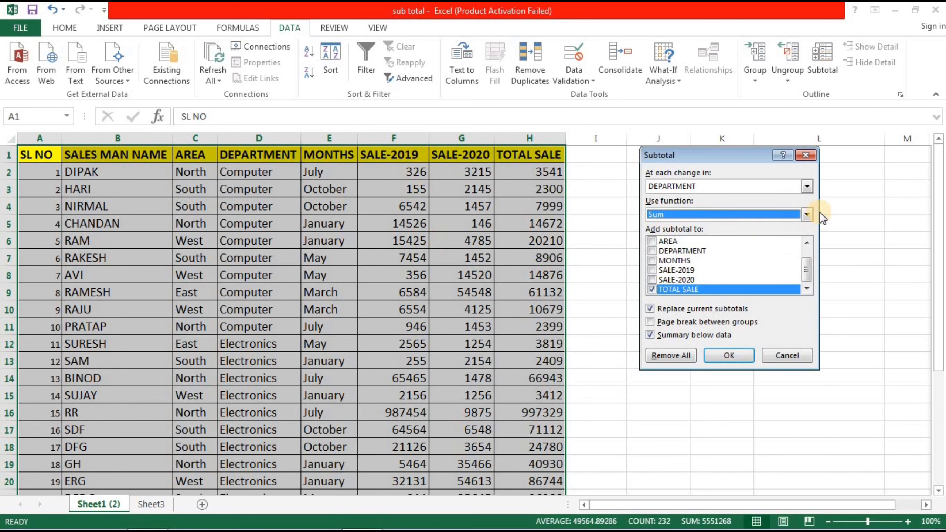
click(807, 214)
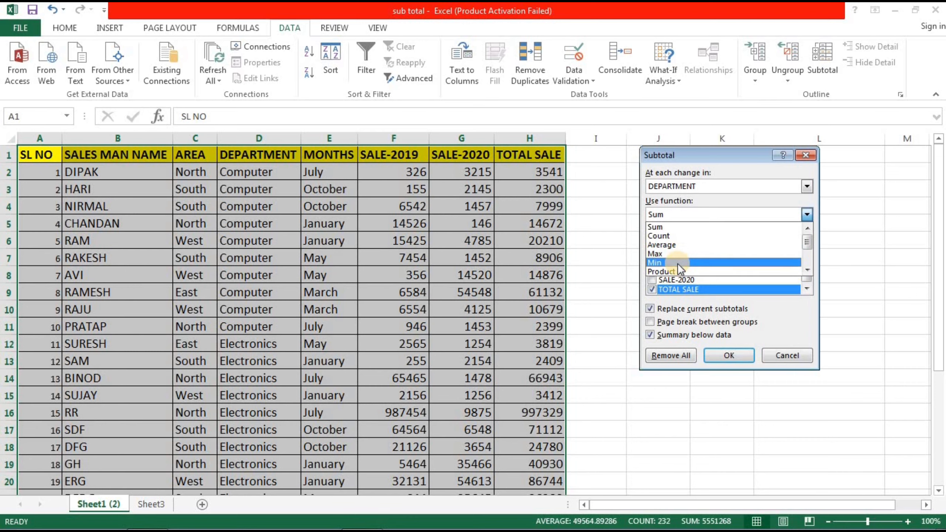
click(675, 227)
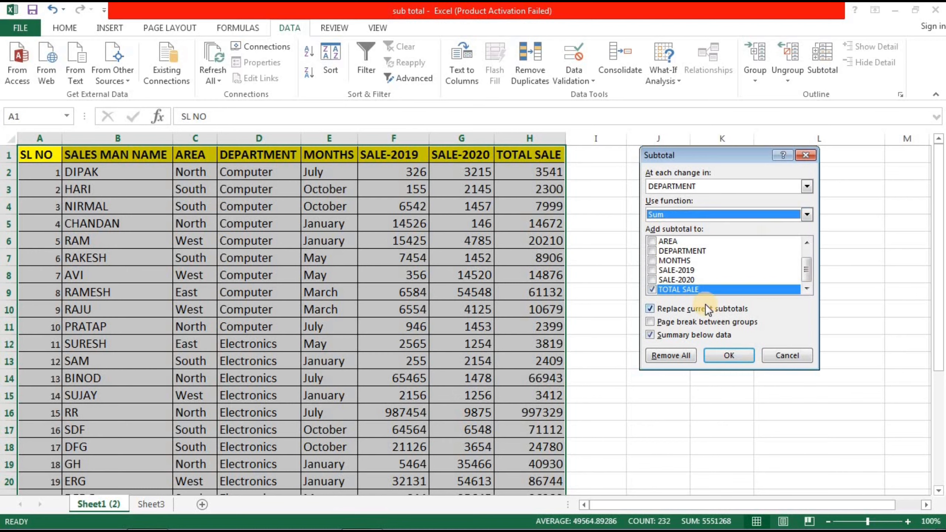
click(669, 270)
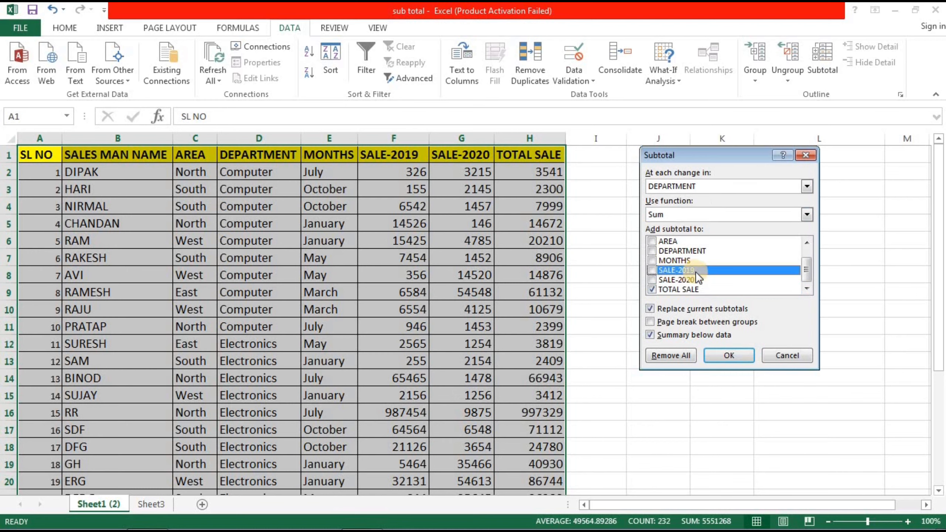
click(678, 279)
click(680, 288)
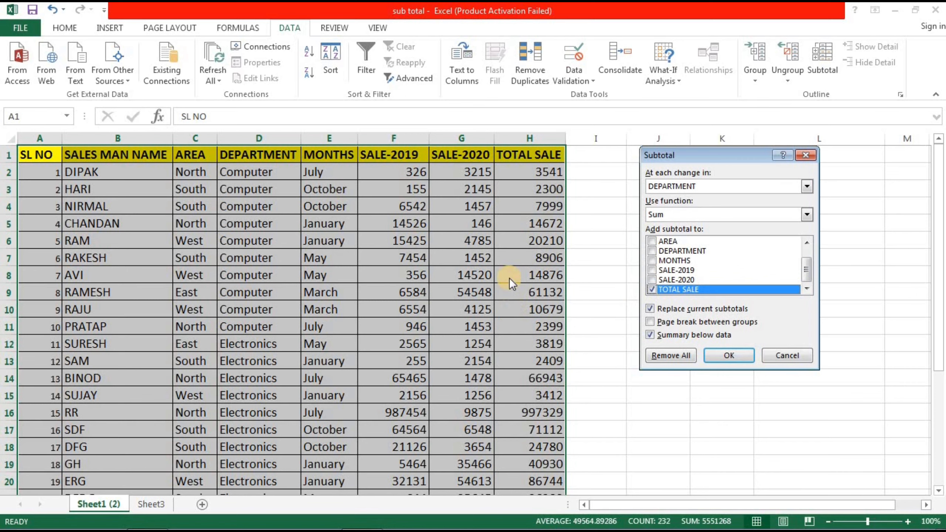
click(729, 355)
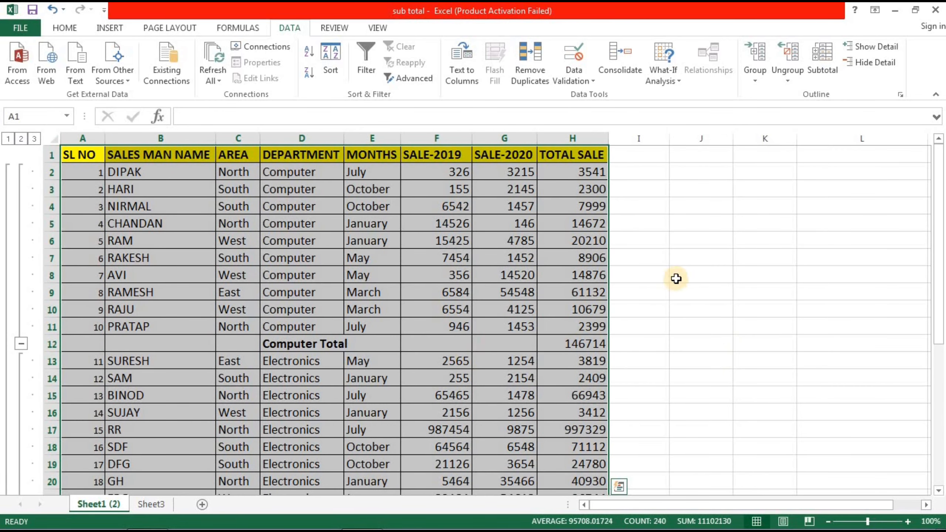
- Examine the Computer rows, each department's total row and the grand total in the subtotalled table
click(639, 275)
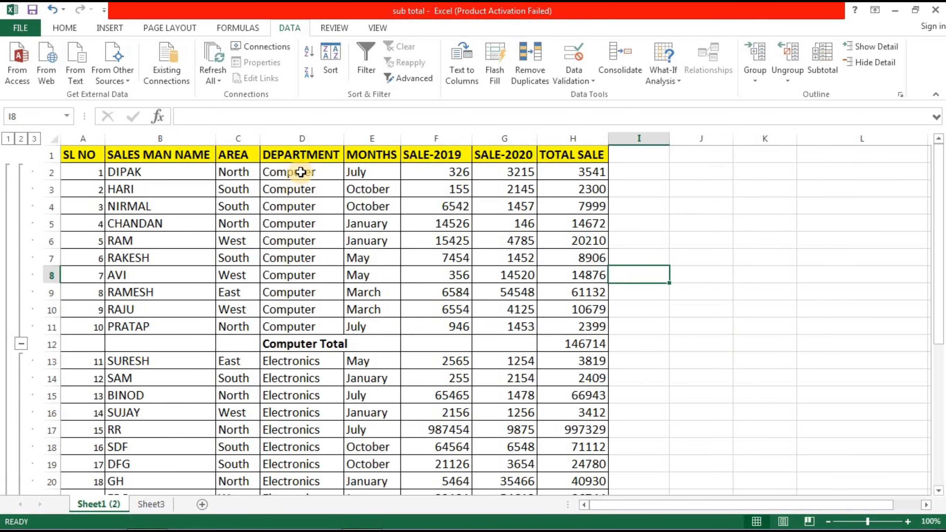
drag(297, 172, 299, 326)
drag(141, 342, 545, 341)
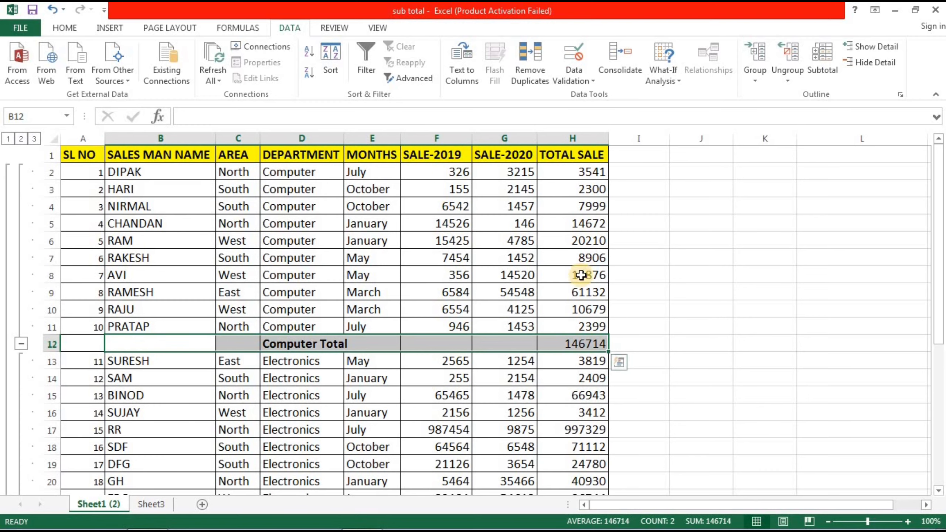
scroll(576, 344, down, 3)
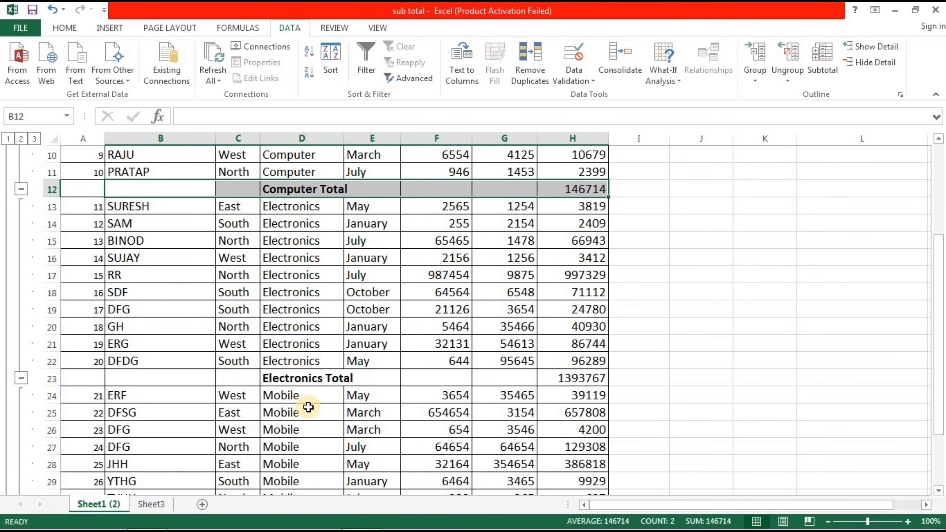
scroll(573, 384, down, 1)
scroll(573, 384, down, 2)
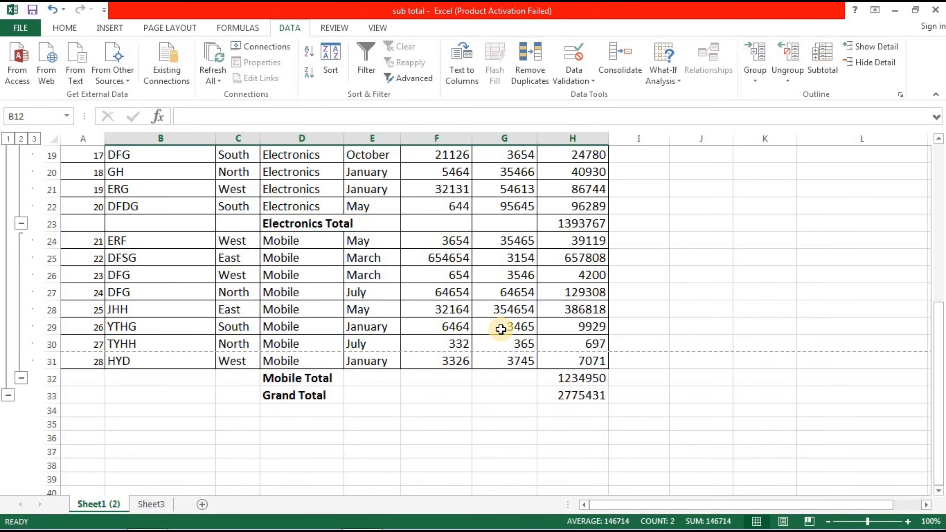
scroll(501, 329, up, 6)
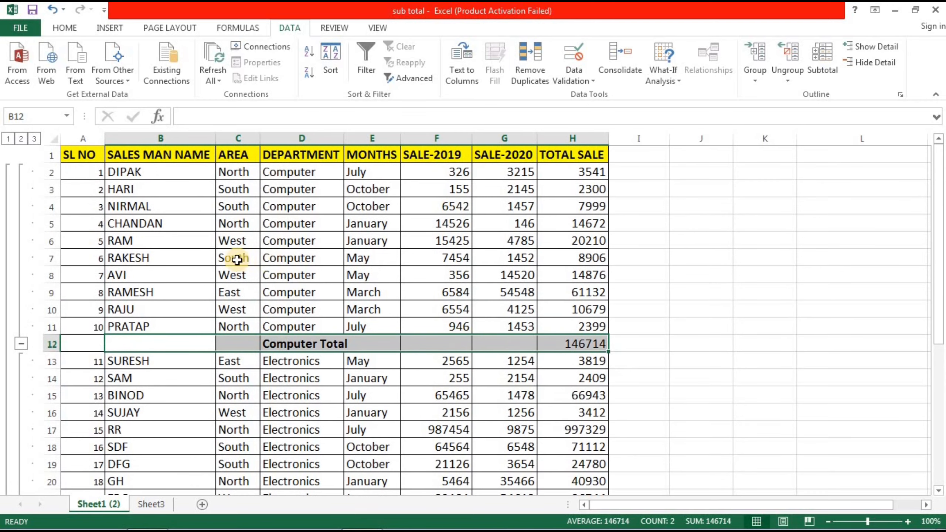
- Select the whole subtotalled table A1:H33 and remove all of its subtotals
drag(78, 154, 584, 466)
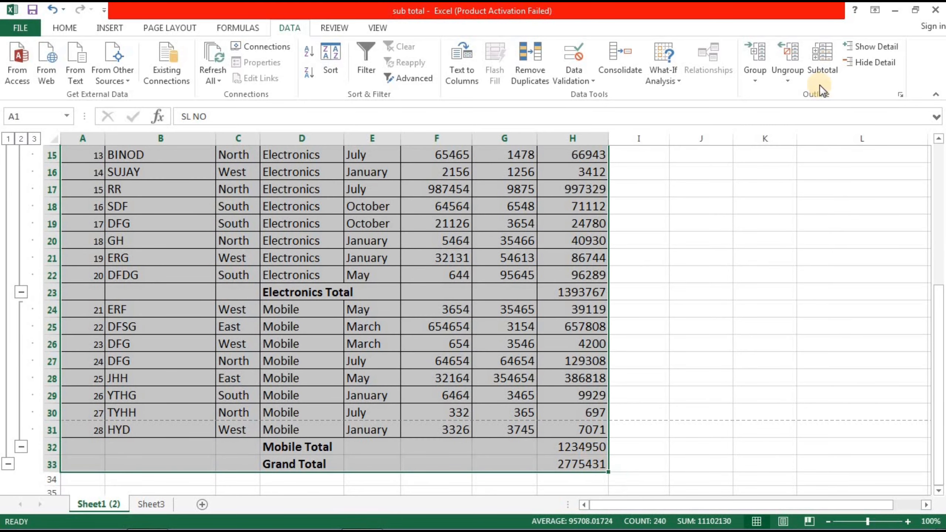
click(822, 71)
click(680, 355)
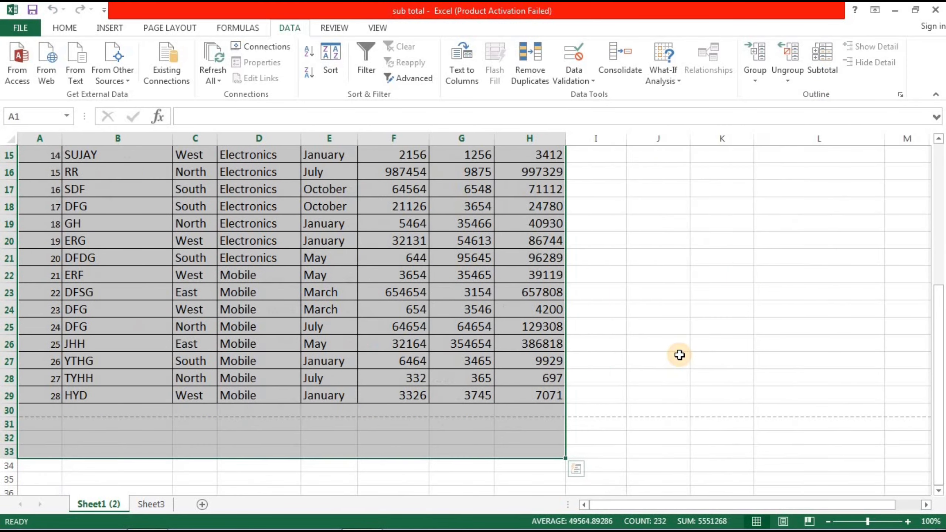
scroll(455, 379, up, 5)
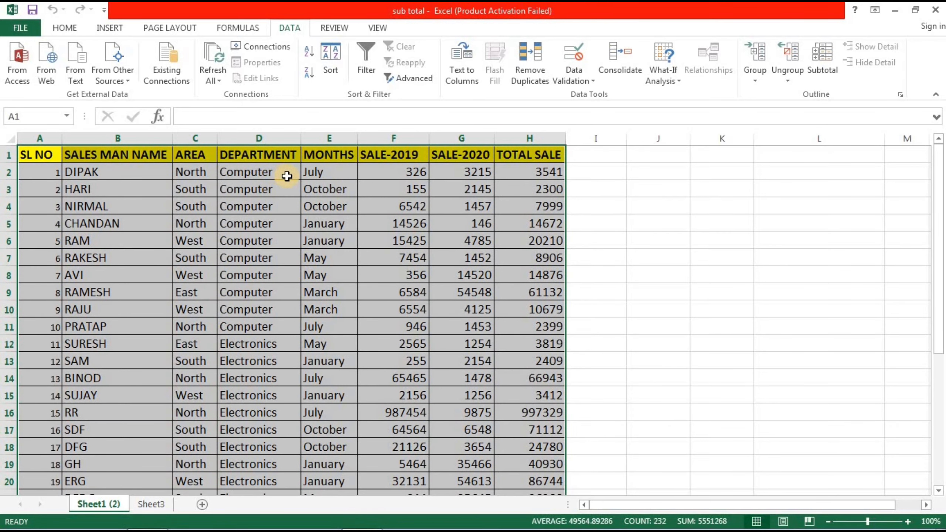
click(271, 172)
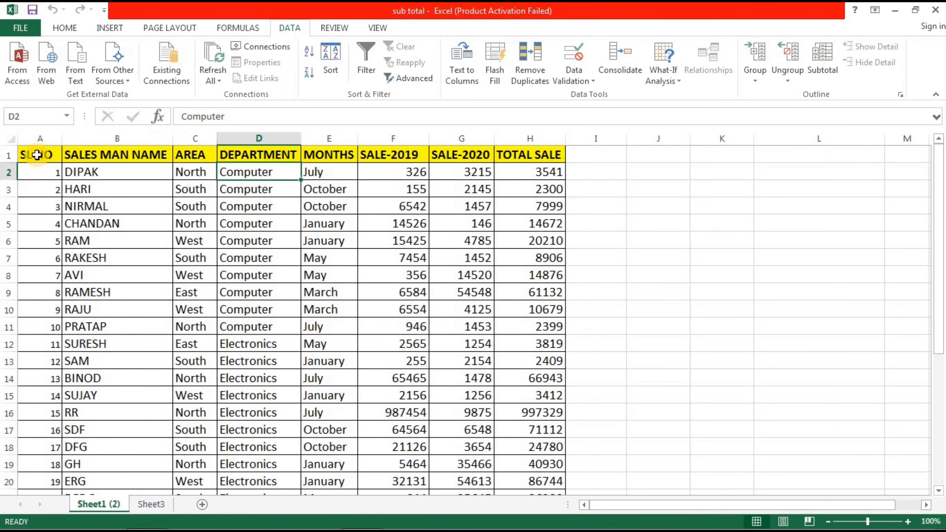
- Add Sum subtotals for SALE-2019, SALE-2020 and TOTAL SALE at each change in DEPARTMENT across the table A1:H29
drag(36, 154, 540, 466)
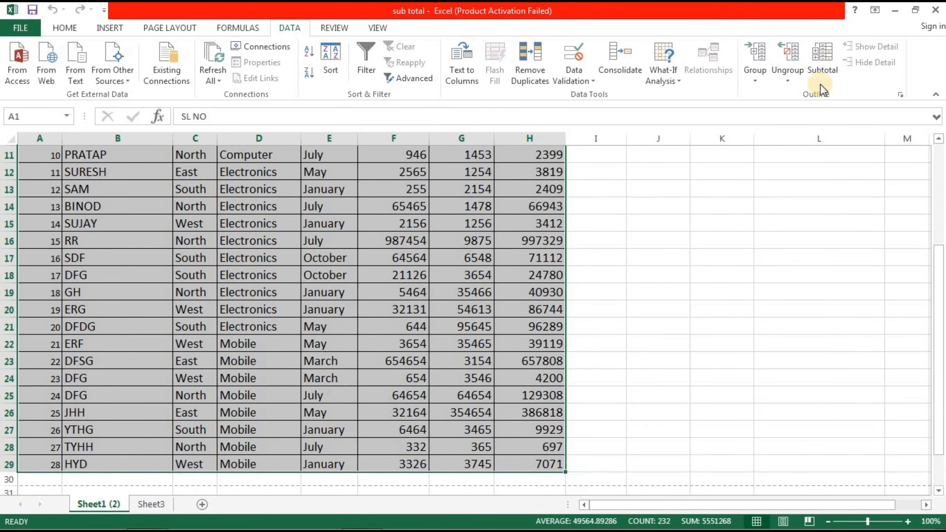
click(820, 65)
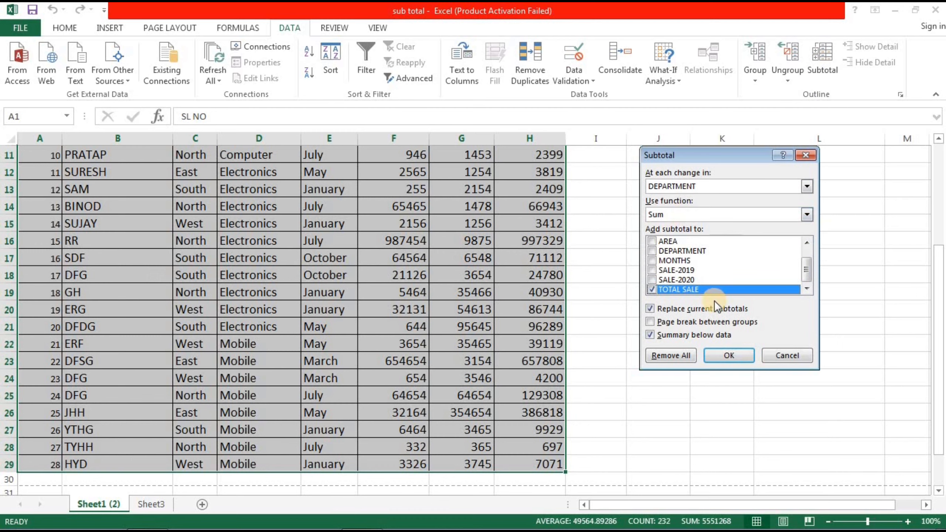
click(651, 270)
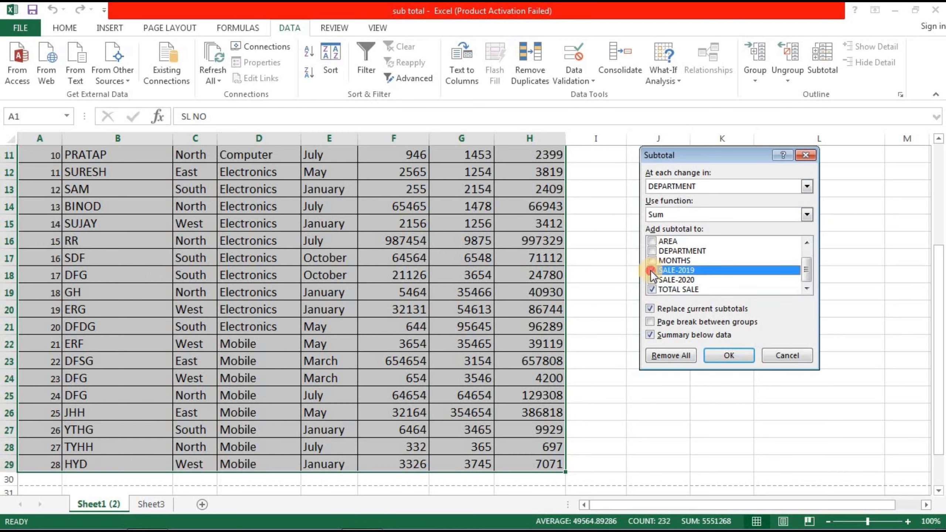
click(652, 280)
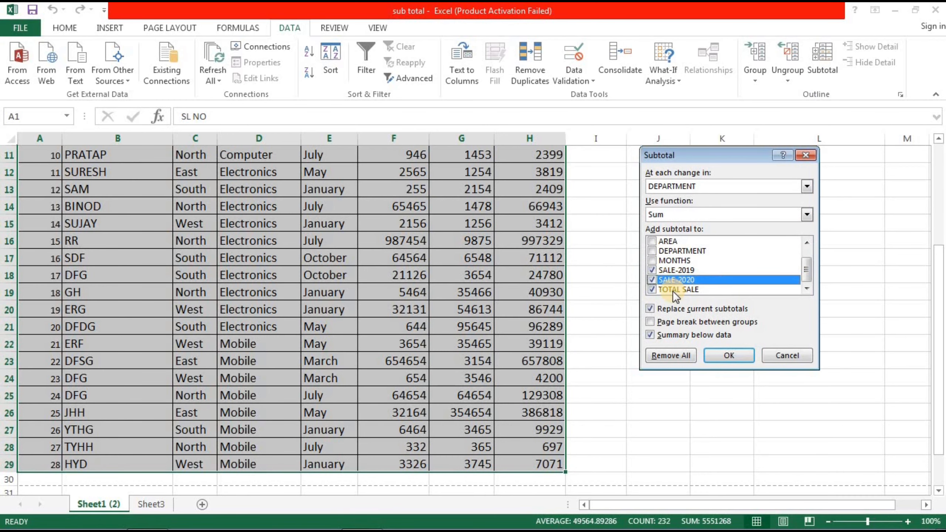
click(728, 354)
- Compare the Computer sales figures with their subtotals in row 12, and review the other department totals and grand total
scroll(380, 285, up, 3)
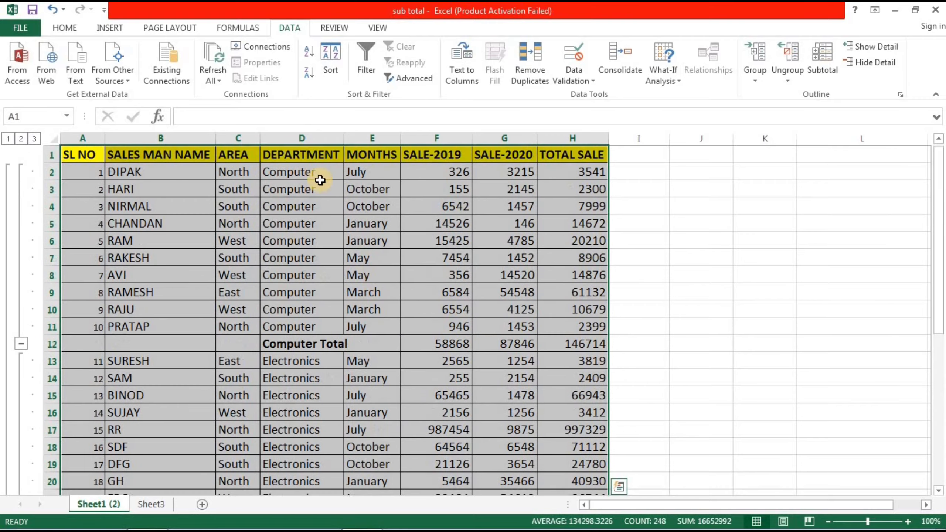
click(436, 345)
click(502, 344)
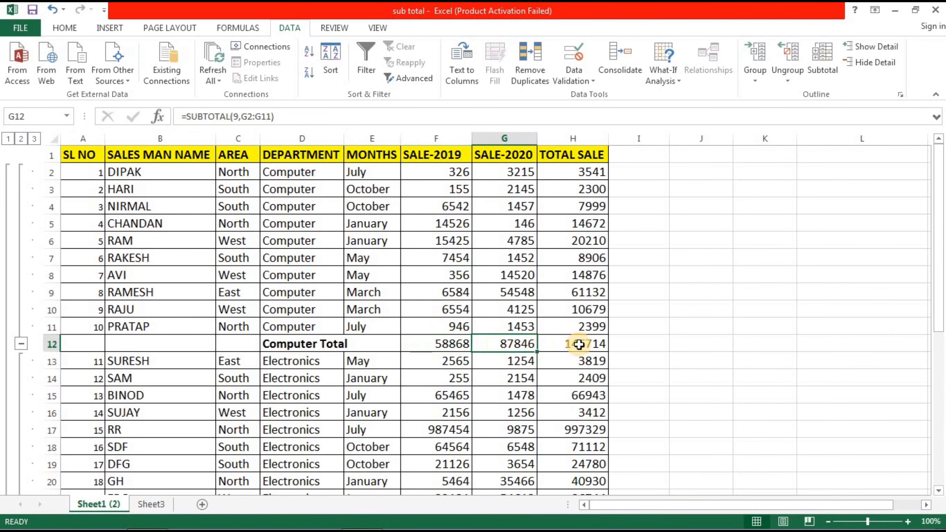
click(541, 344)
drag(446, 173, 447, 326)
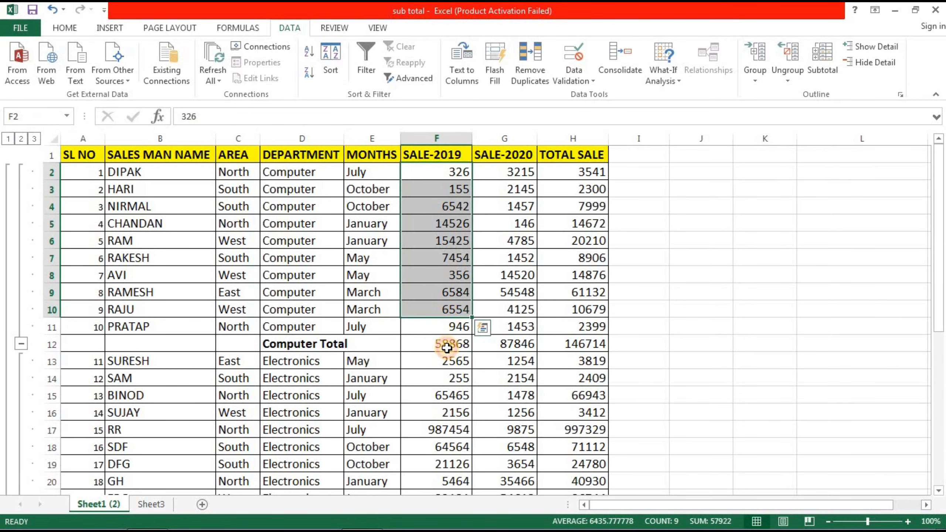
click(443, 345)
drag(506, 176, 506, 327)
click(532, 346)
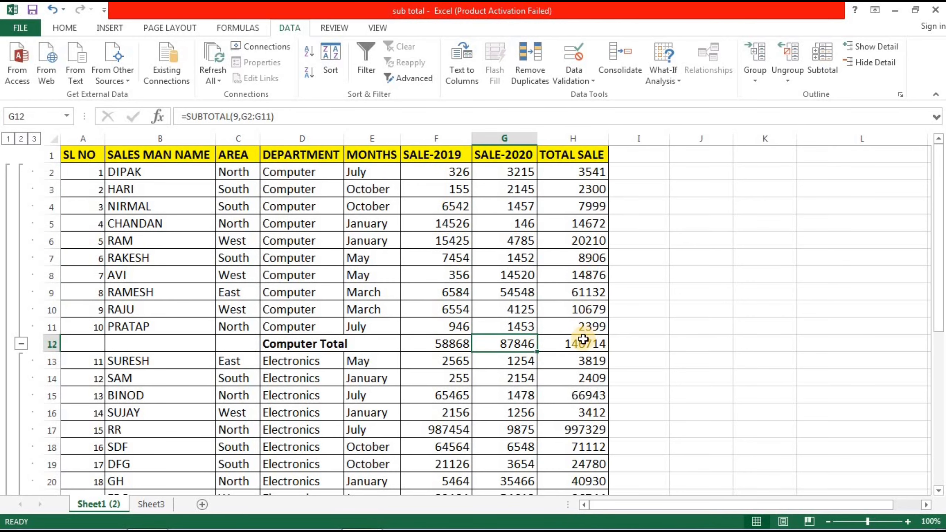
scroll(573, 338, down, 4)
scroll(543, 343, down, 3)
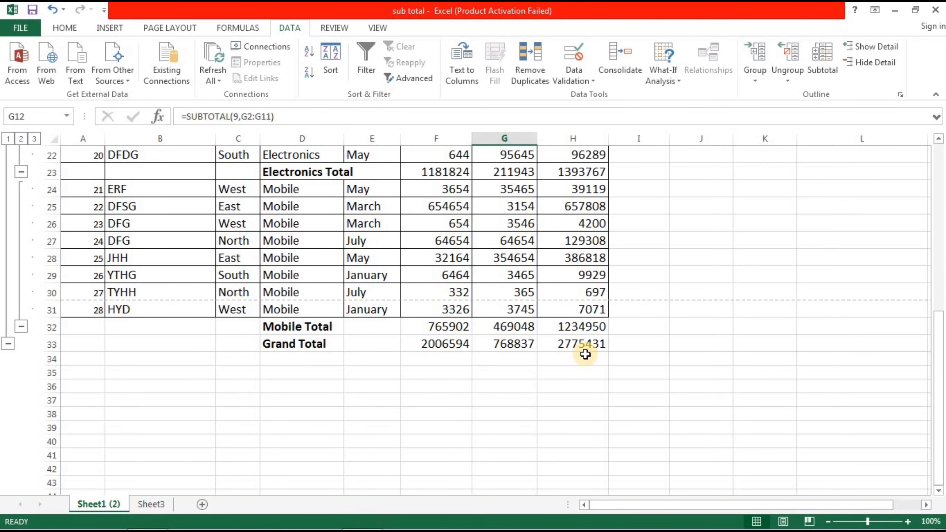
- Undo the last subtotals and deselect the table
click(51, 11)
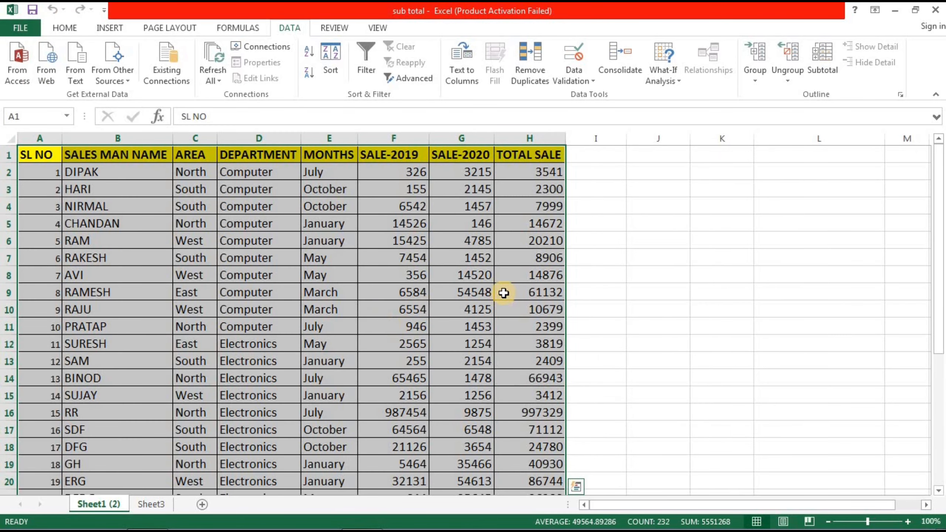
click(635, 238)
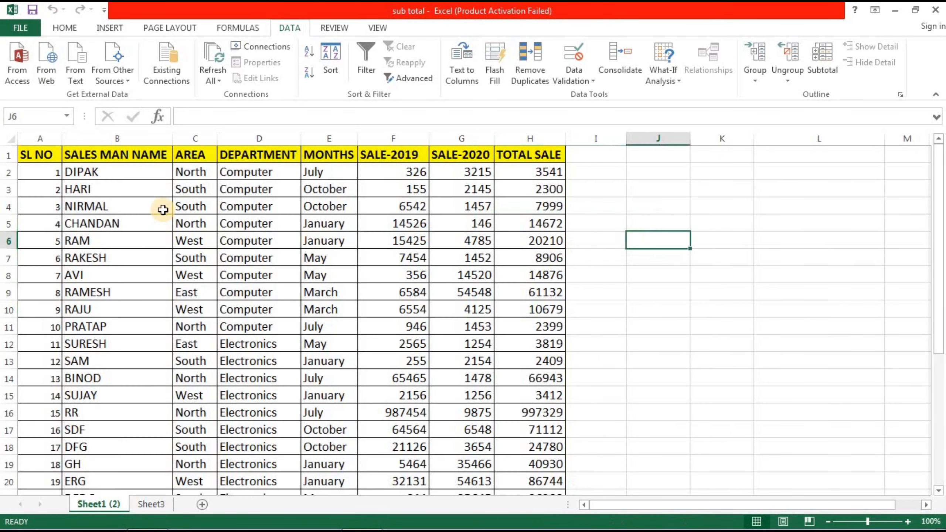
drag(47, 159, 529, 461)
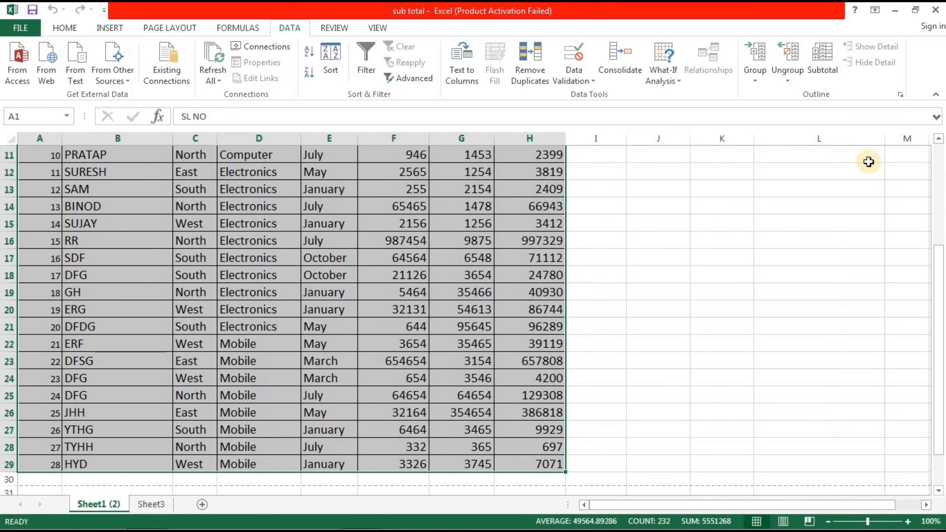
click(823, 71)
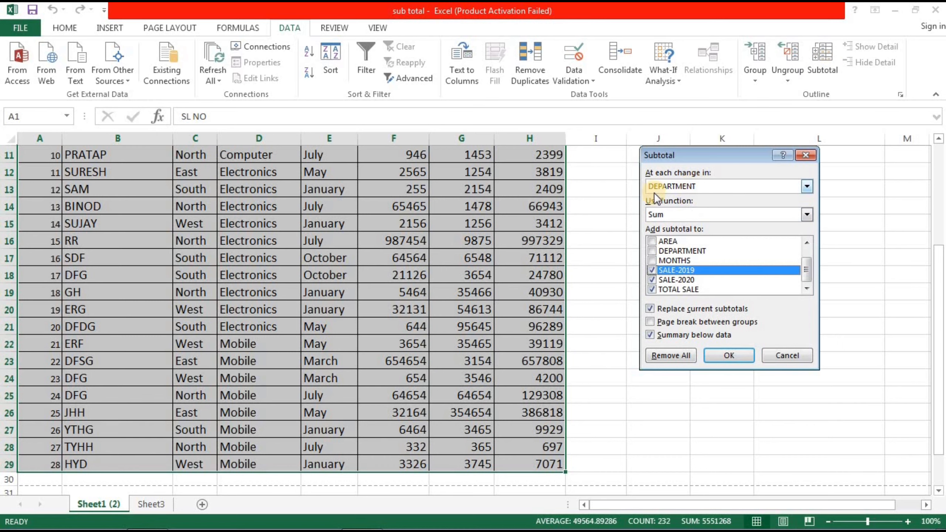
click(805, 186)
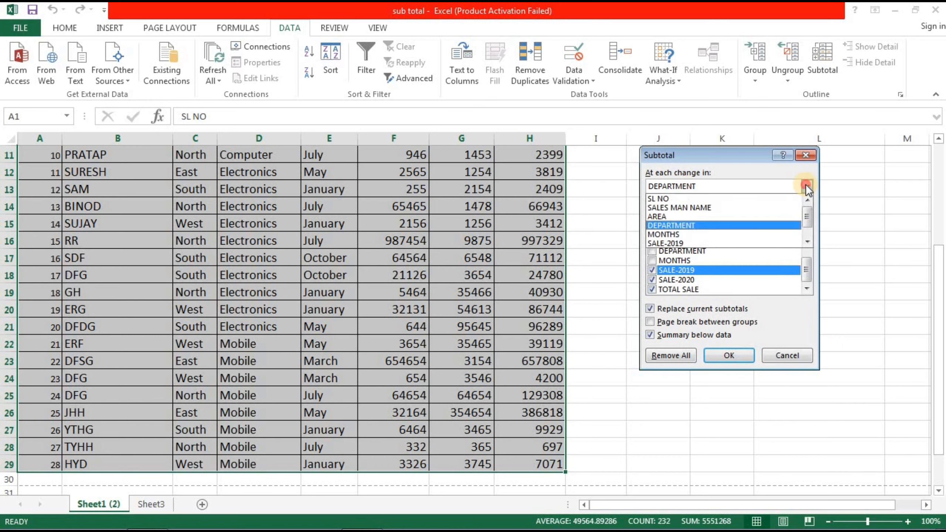
click(658, 218)
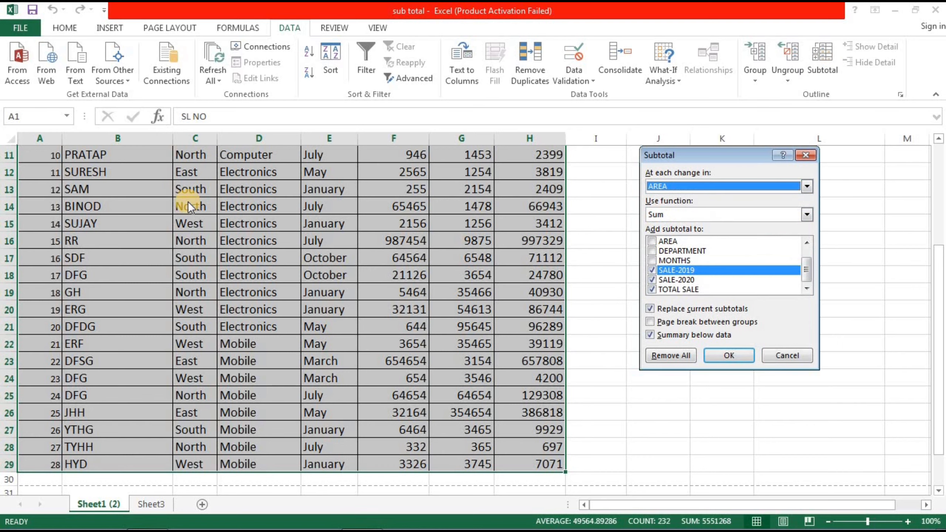
click(805, 155)
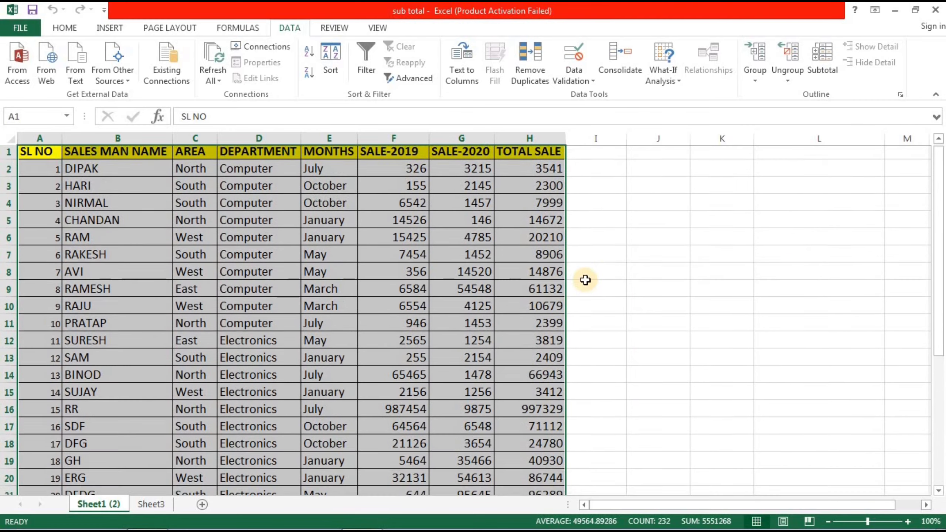
- Sort only the AREA column C1:C29 by values from A to Z, continuing with the current selection
drag(191, 155, 198, 437)
click(328, 65)
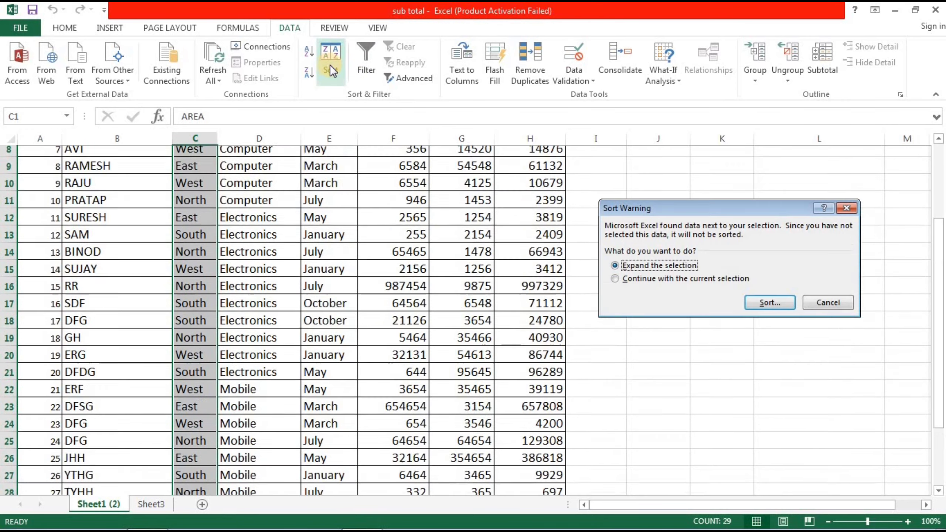
click(635, 279)
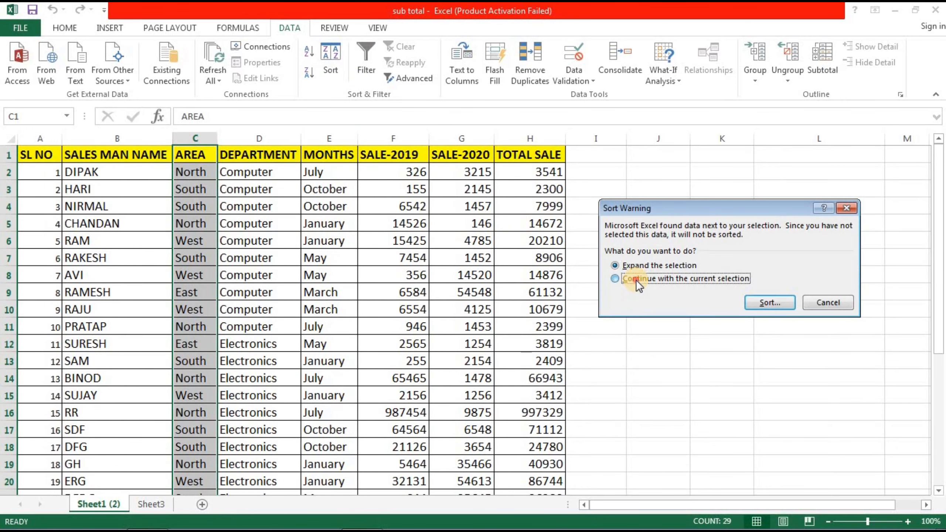
click(757, 303)
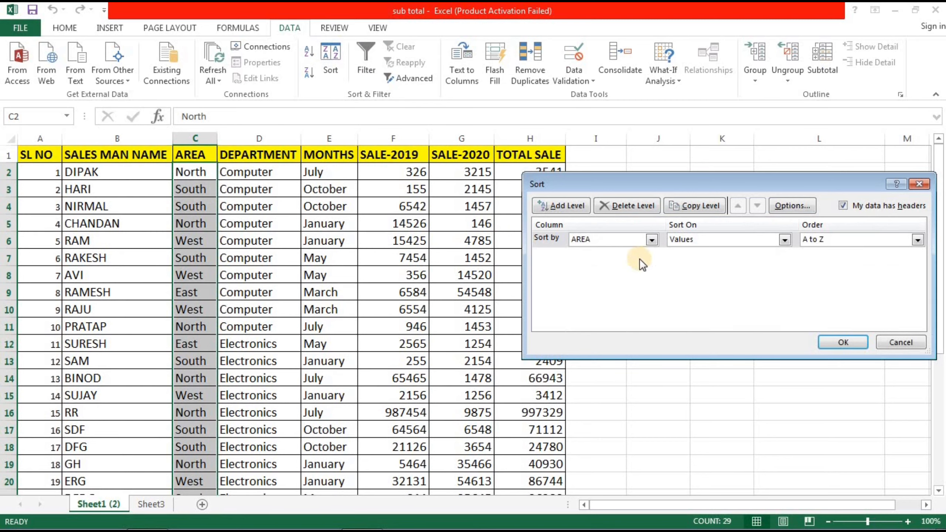
click(845, 341)
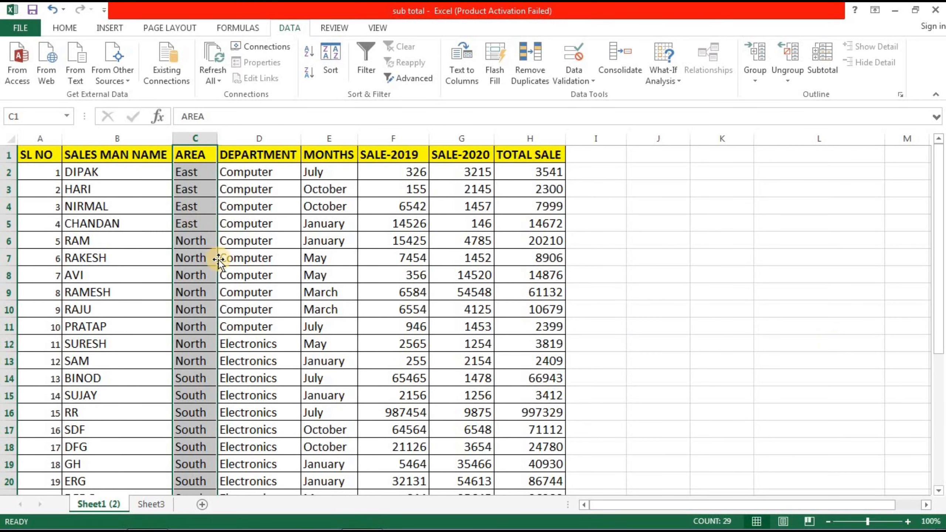
- Add Sum subtotals for SALE-2019, SALE-2020 and TOTAL SALE at each change in AREA across the table A1:H29
drag(42, 154, 527, 466)
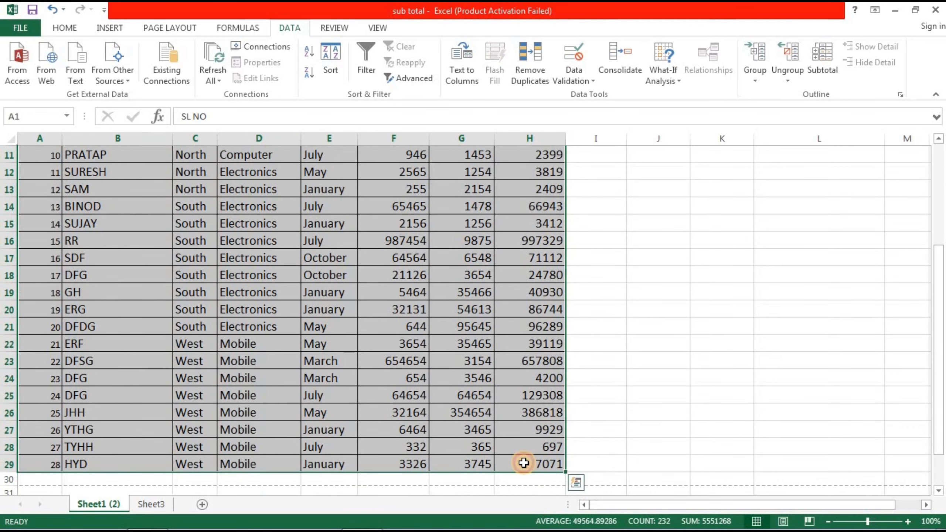
click(822, 61)
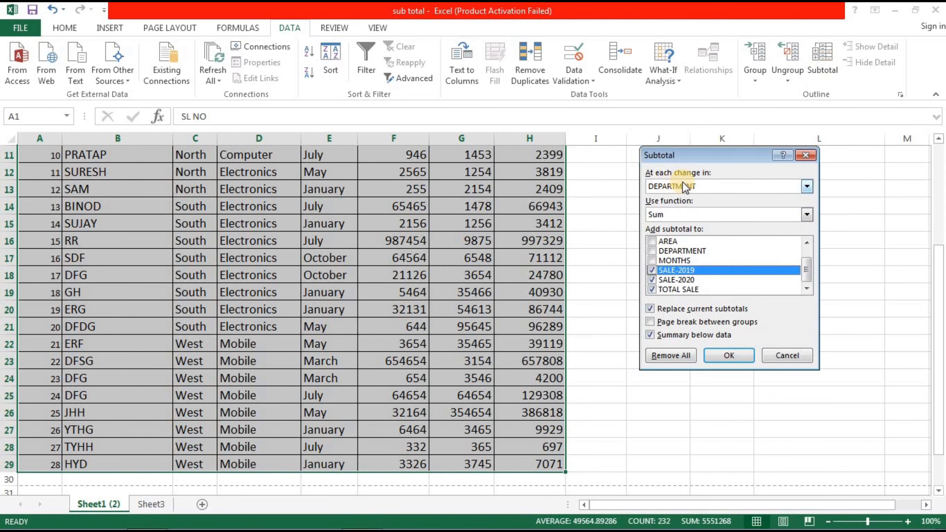
click(717, 183)
click(666, 217)
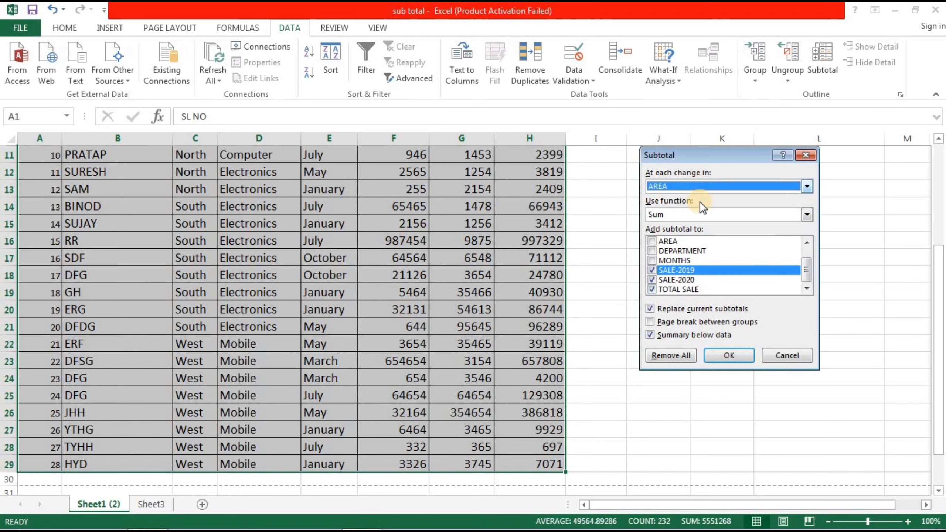
click(804, 215)
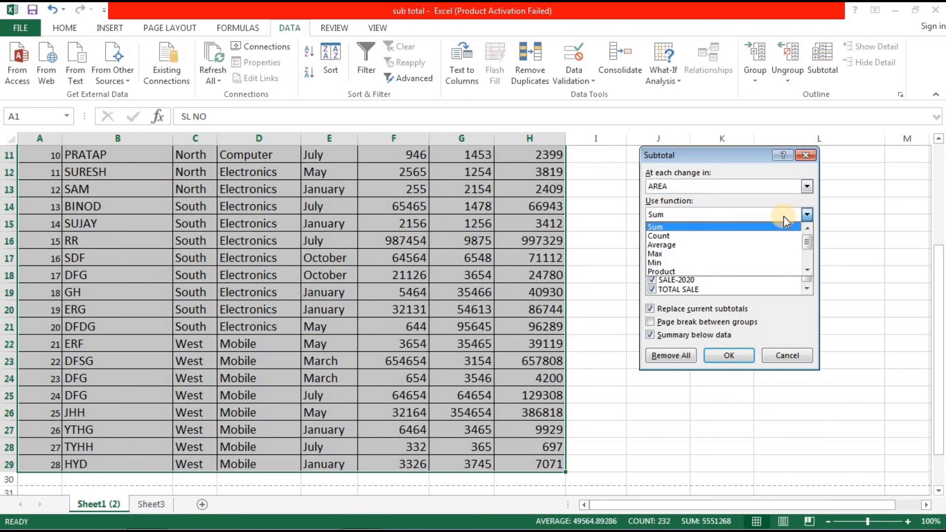
click(663, 228)
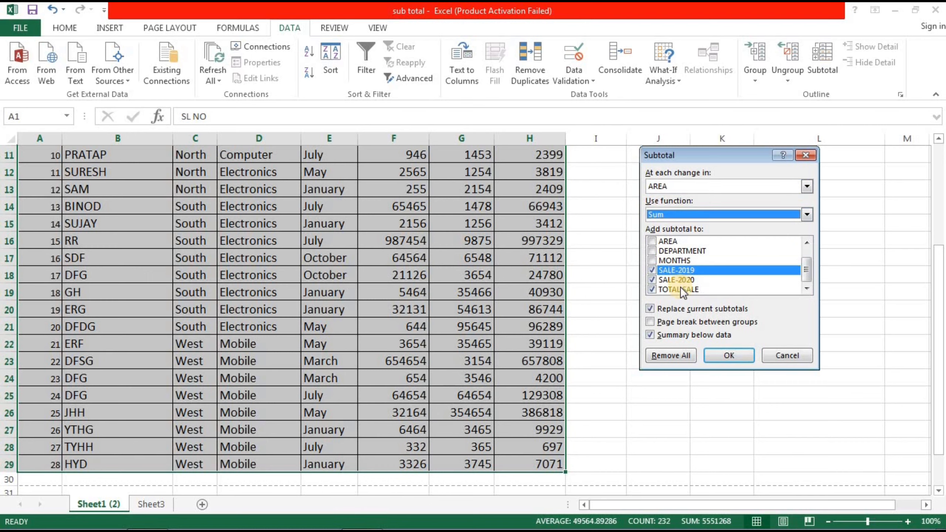
click(729, 355)
- Review the sales subtotals for the East, North, South and West areas and the grand total
scroll(288, 253, up, 3)
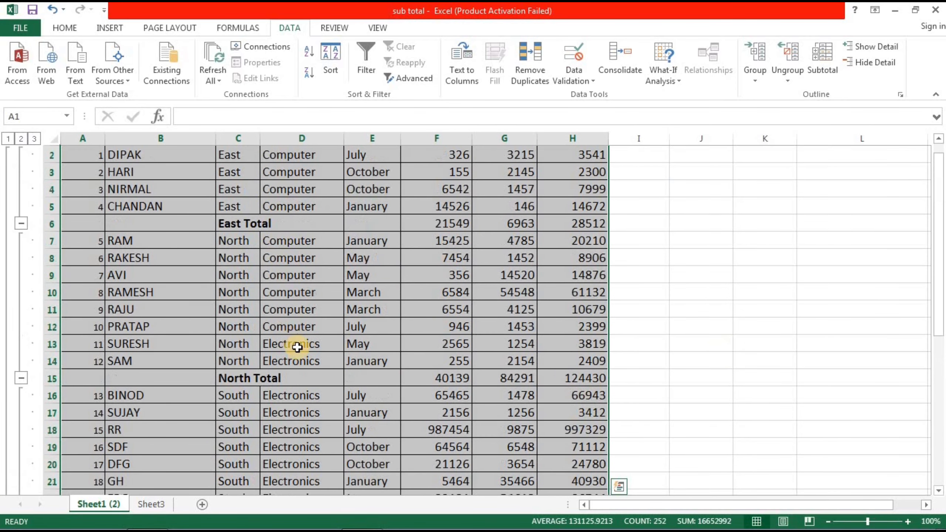
click(554, 223)
scroll(317, 245, up, 1)
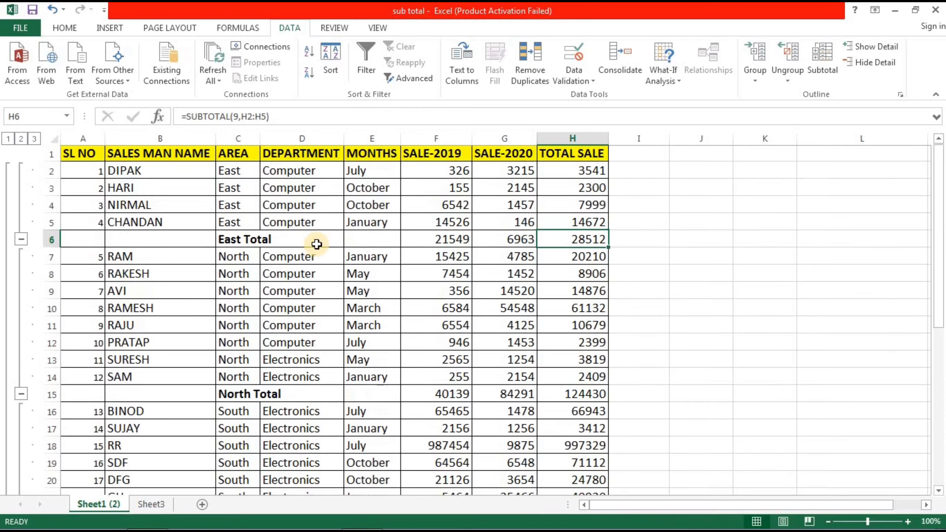
scroll(305, 400, down, 3)
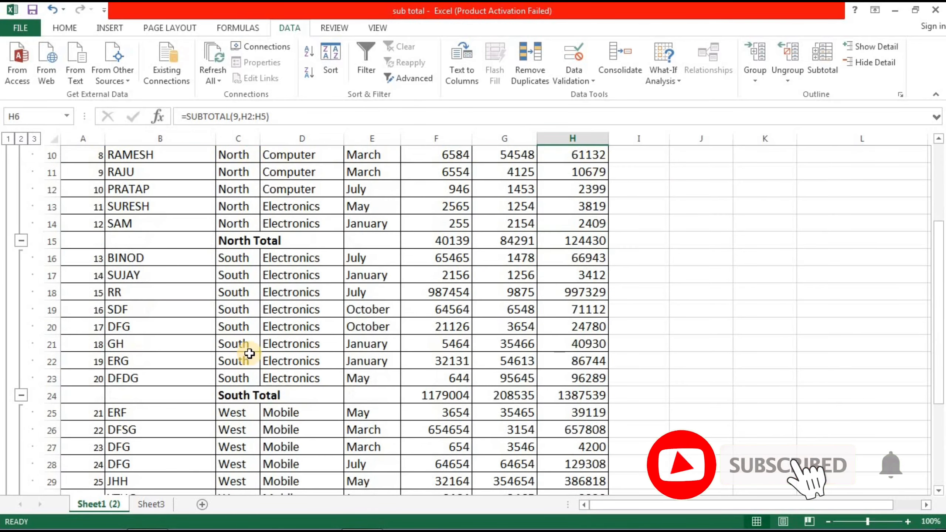
scroll(379, 408, down, 3)
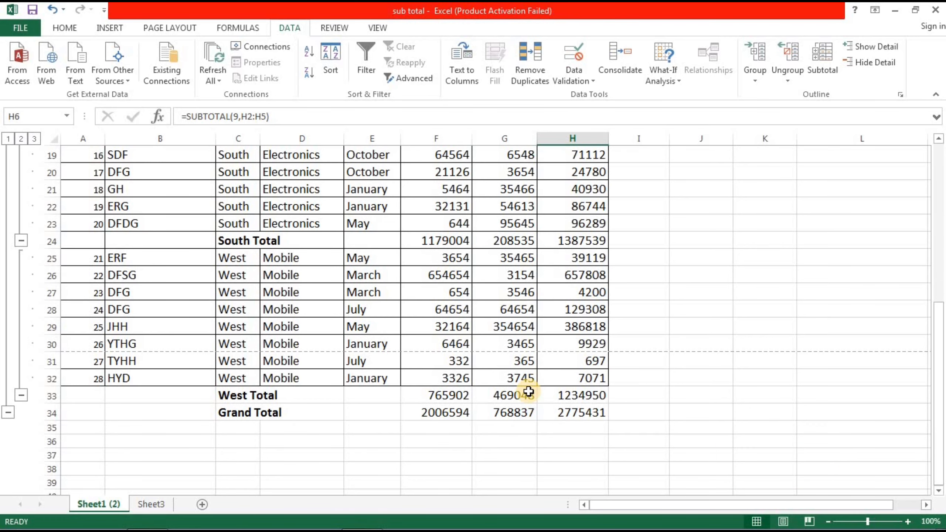
scroll(528, 391, up, 6)
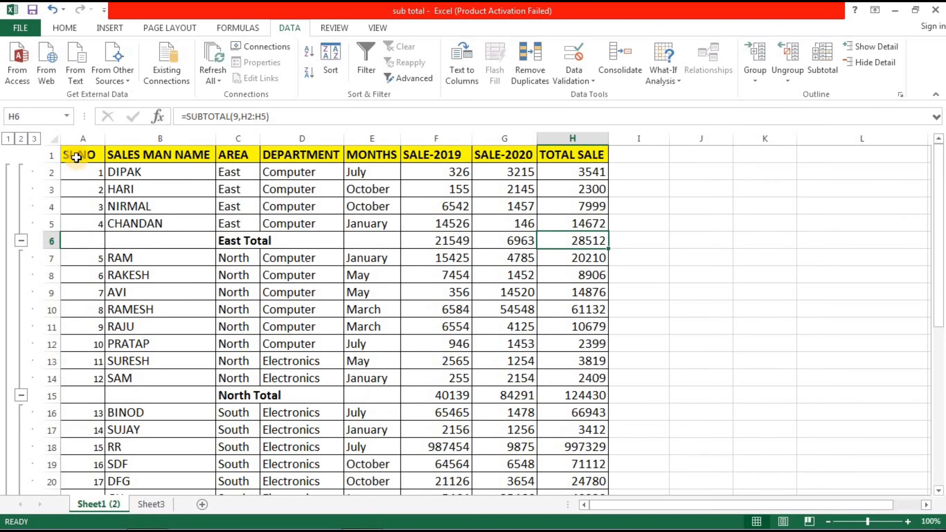
- Replace the area subtotals in A1:H34 with Average subtotals for SALE-2019, SALE-2020 and TOTAL SALE
drag(78, 152, 562, 465)
click(823, 60)
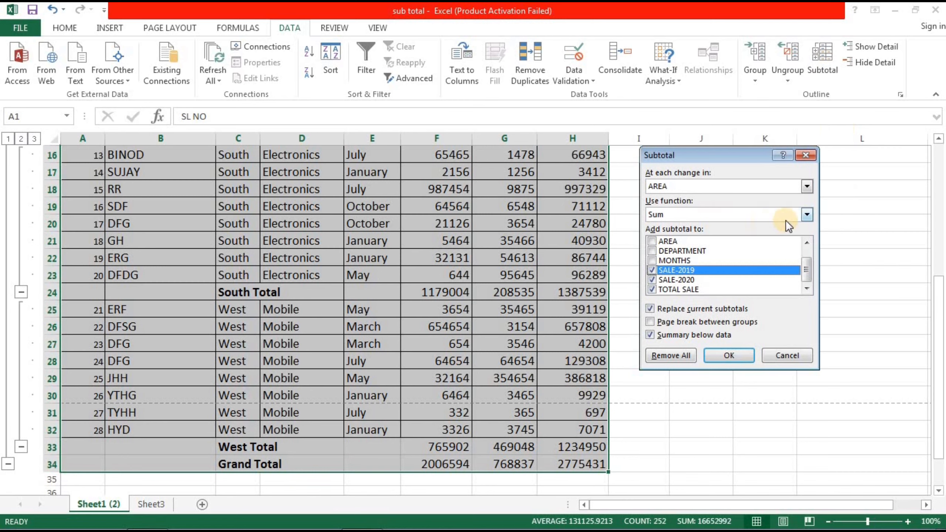
click(805, 215)
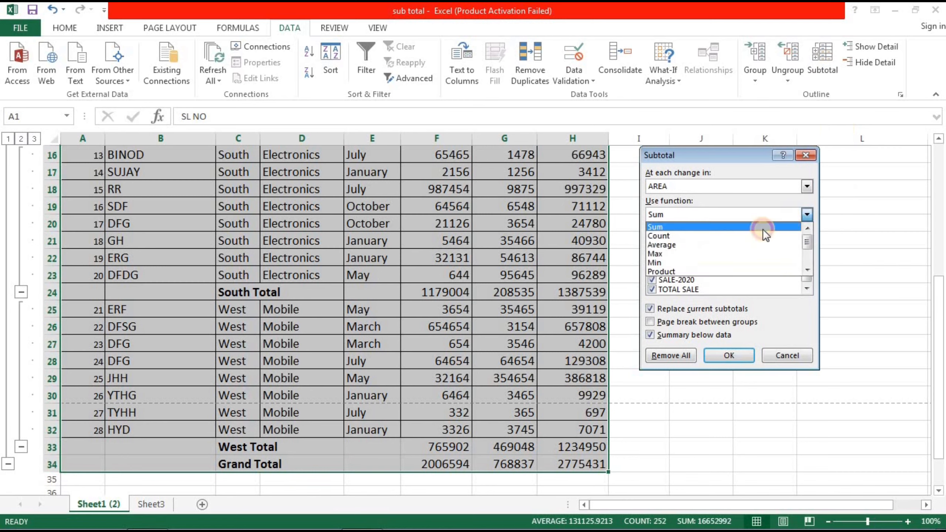
click(695, 244)
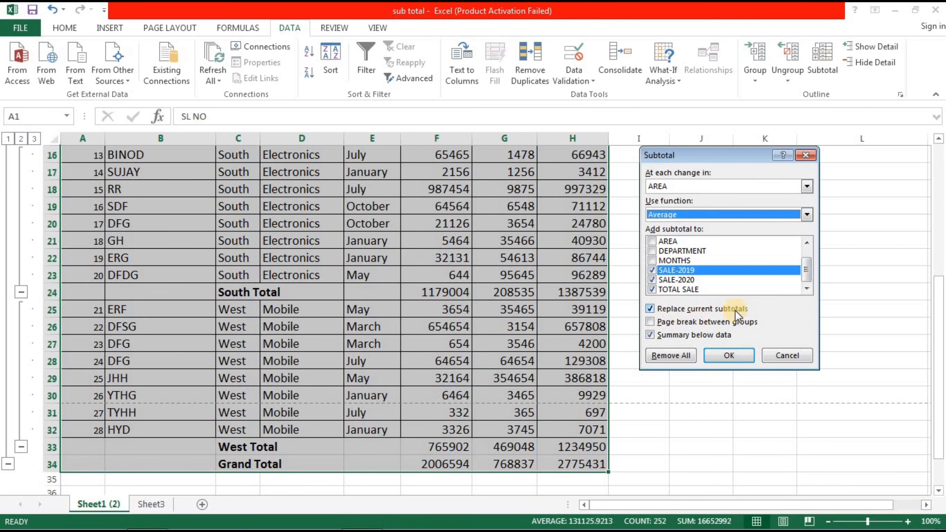
click(727, 355)
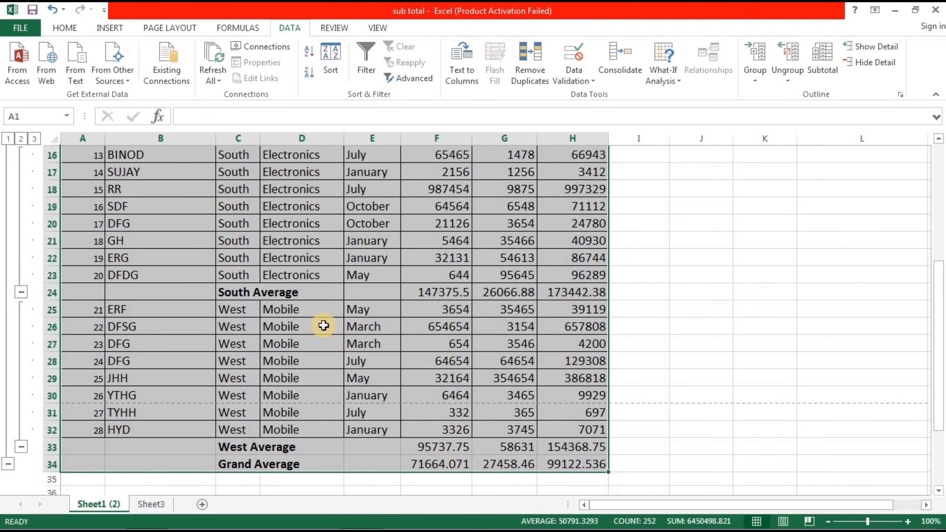
scroll(351, 314, up, 4)
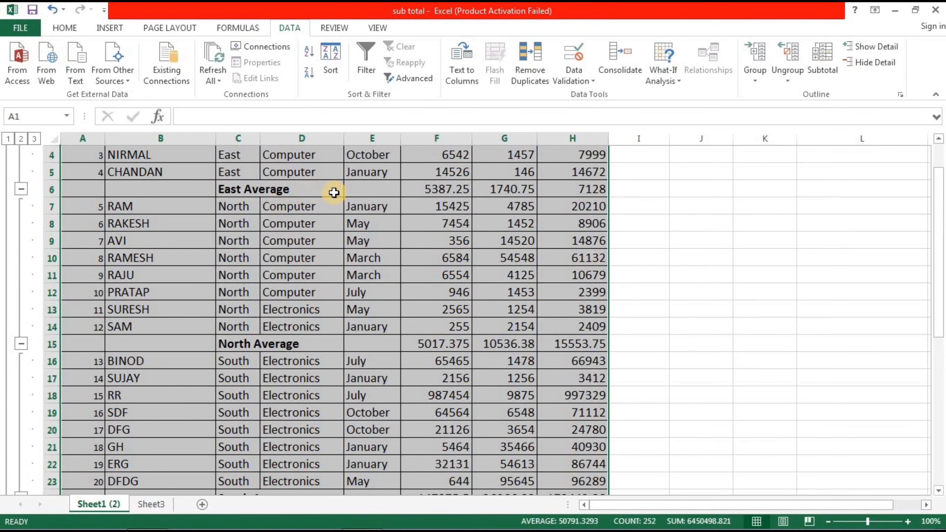
scroll(333, 193, up, 1)
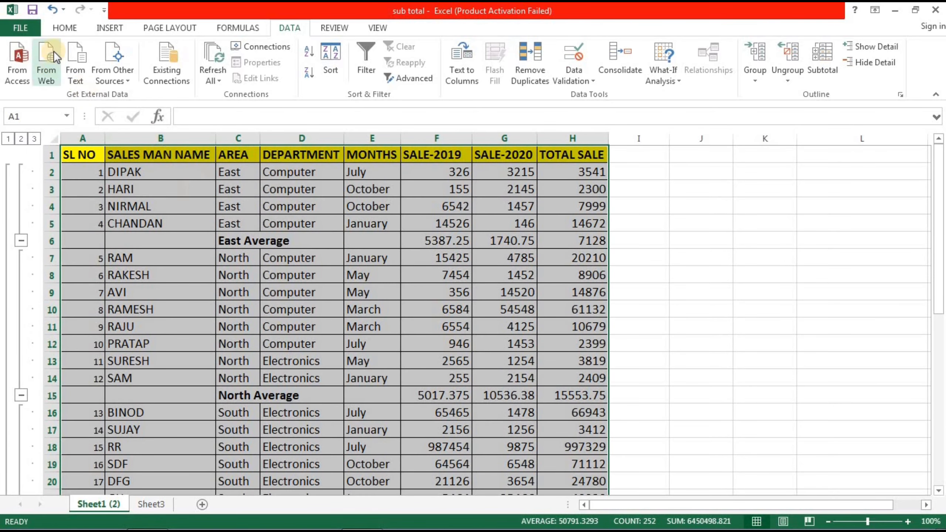
- Undo the area subtotals and reapply them with the Sum function for SALE-2019, SALE-2020 and TOTAL SALE at each change in AREA
click(51, 9)
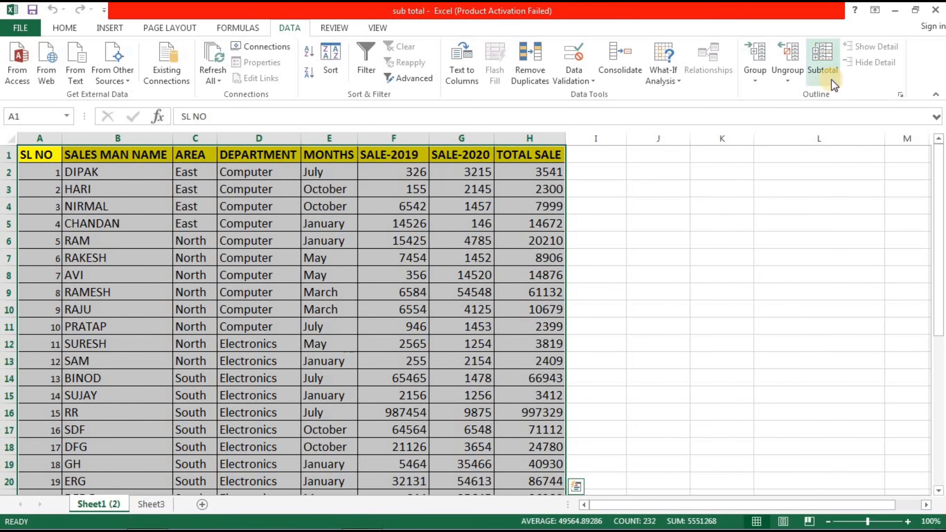
click(824, 60)
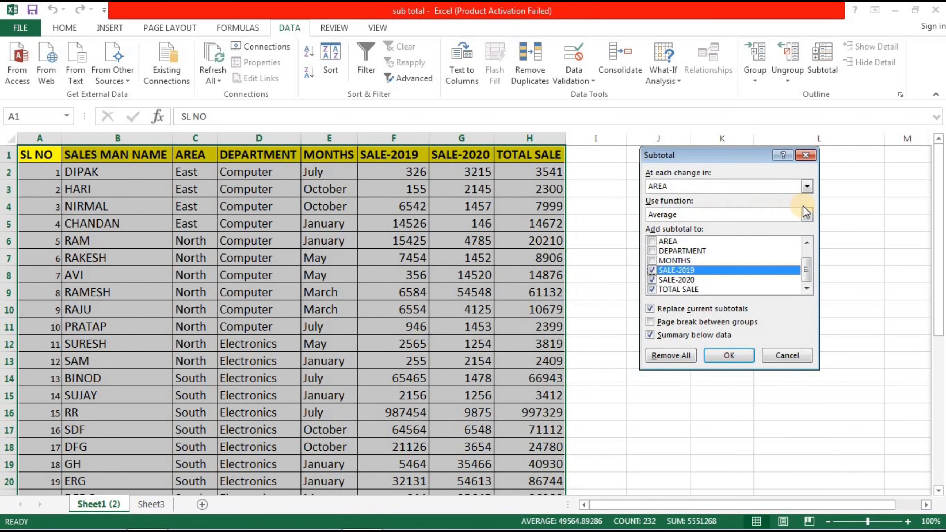
click(807, 214)
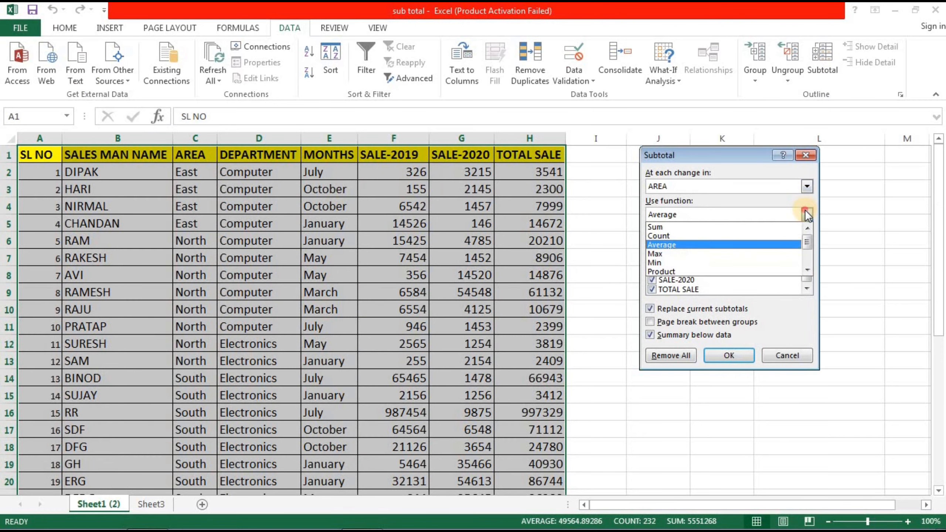
click(733, 226)
click(737, 357)
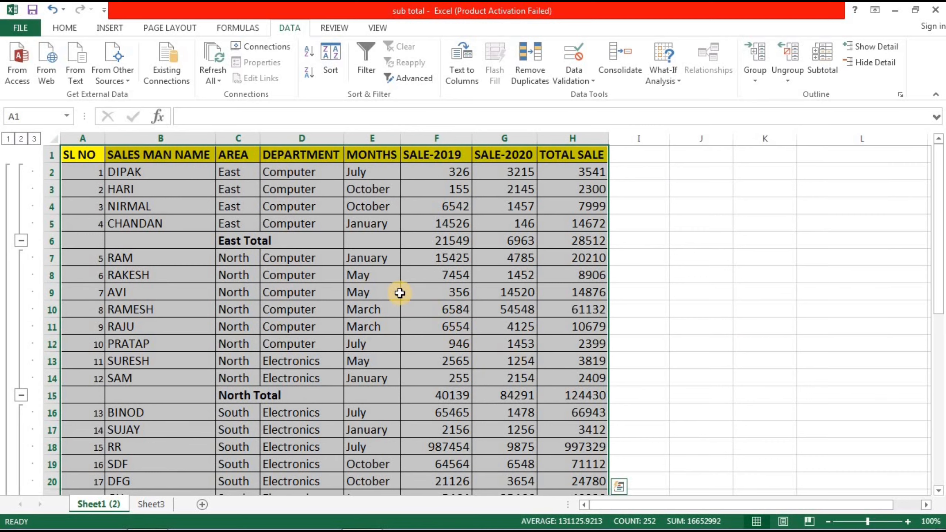
- Add Average subtotals at each change in AREA for the three sales columns, keeping the current Sum subtotals instead of replacing them
click(823, 64)
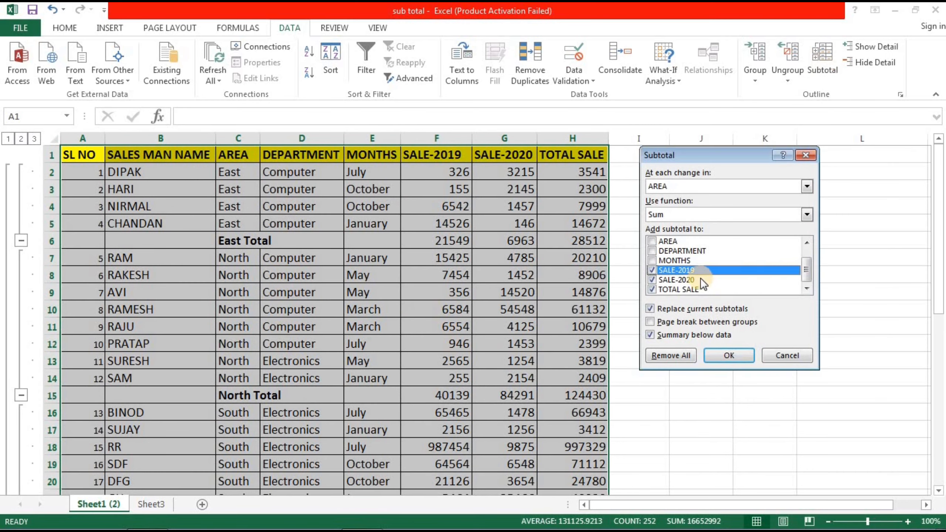
click(806, 215)
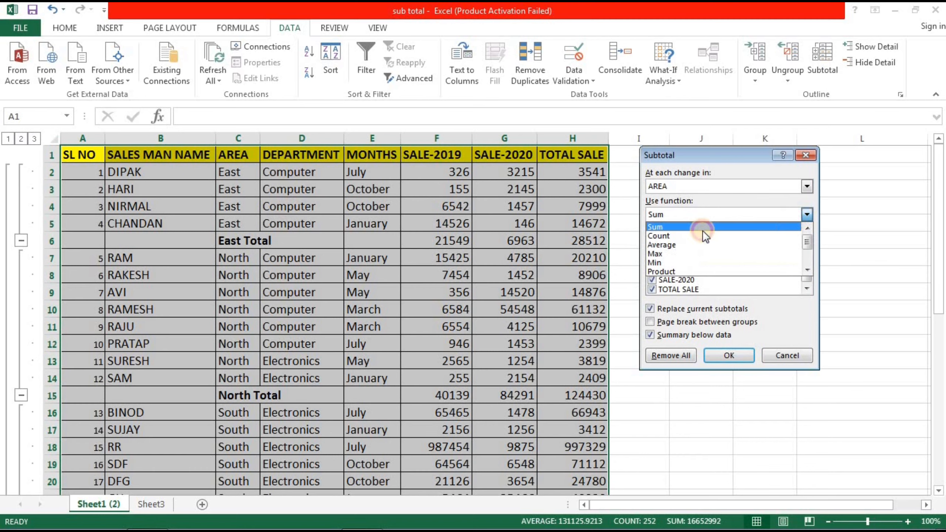
click(666, 242)
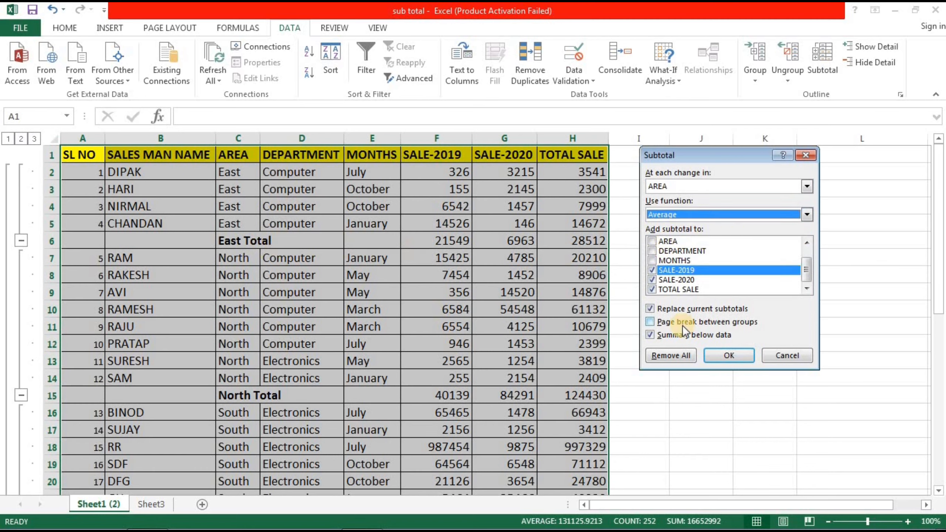
click(651, 308)
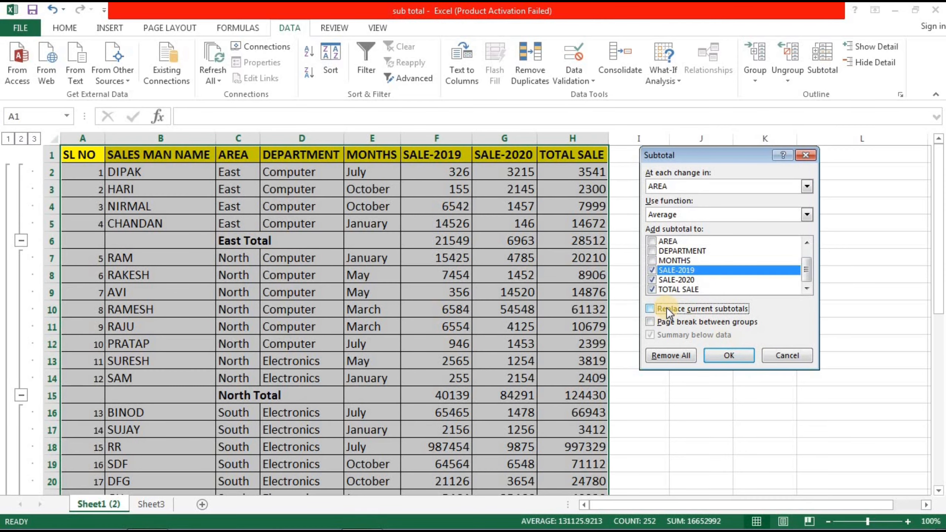
click(729, 355)
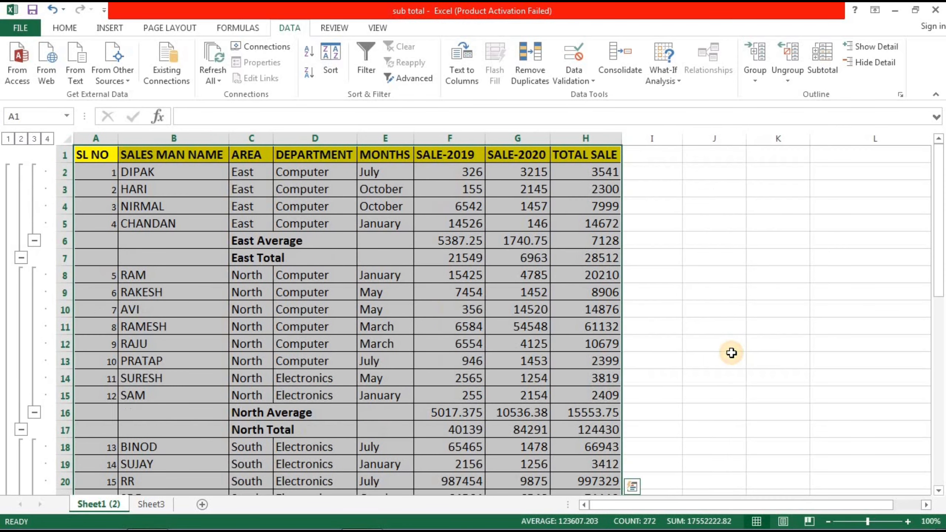
- Examine the East Average and East Total rows, and review the average and total rows of the other areas
click(318, 240)
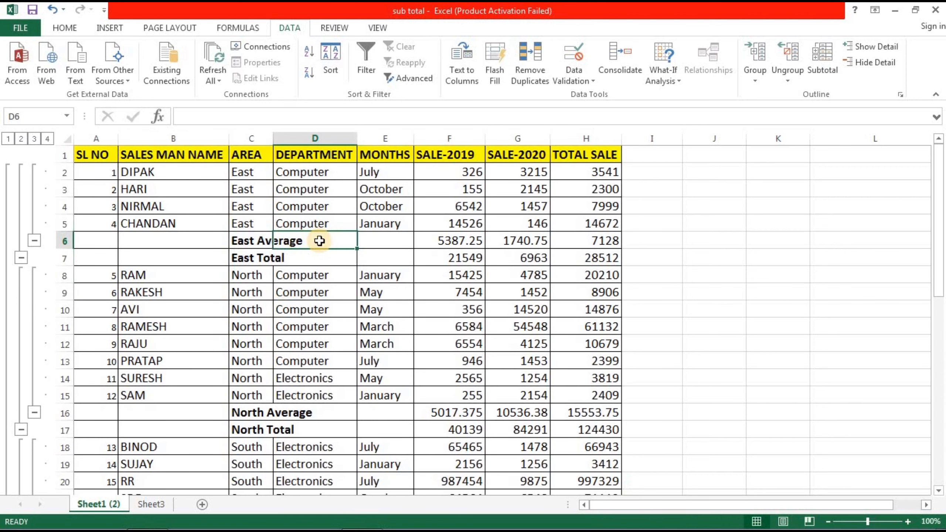
drag(253, 241, 308, 243)
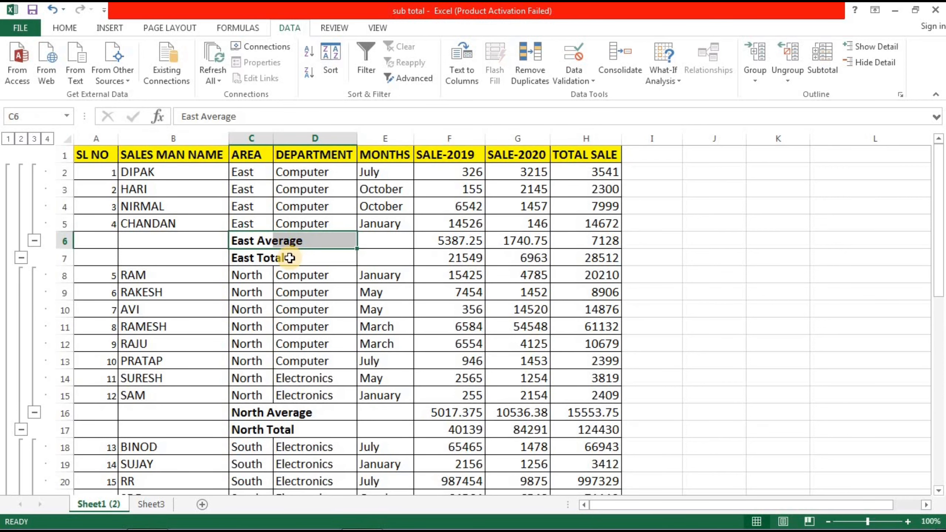
click(316, 261)
click(454, 240)
drag(455, 241, 555, 224)
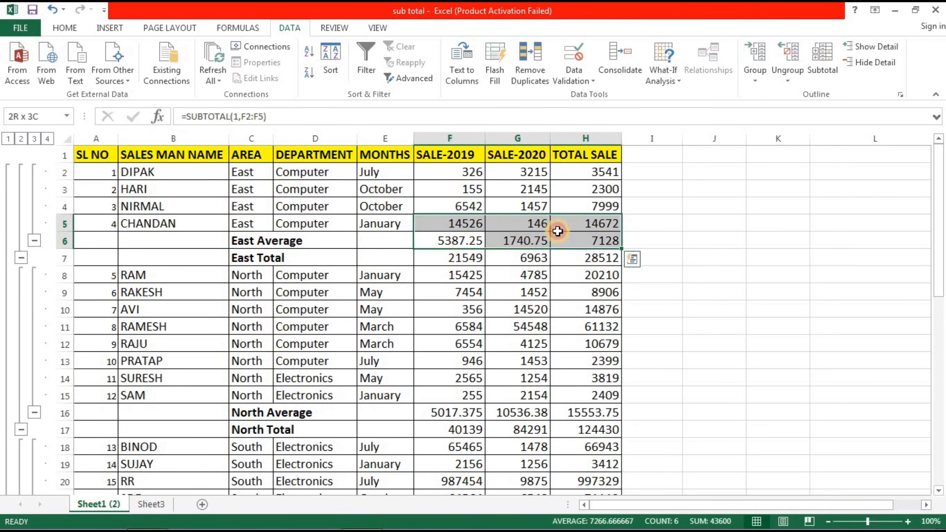
drag(452, 256, 521, 258)
scroll(521, 261, down, 2)
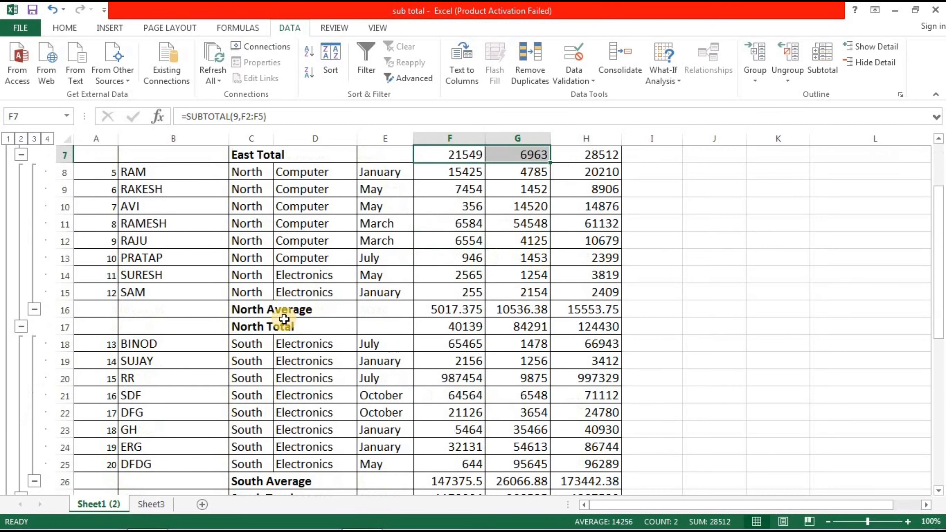
scroll(555, 328, down, 3)
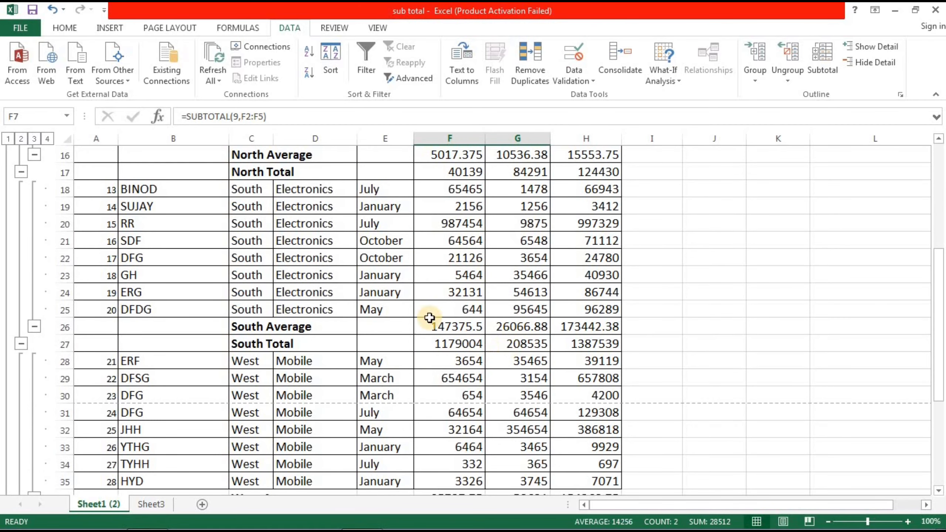
scroll(221, 249, up, 5)
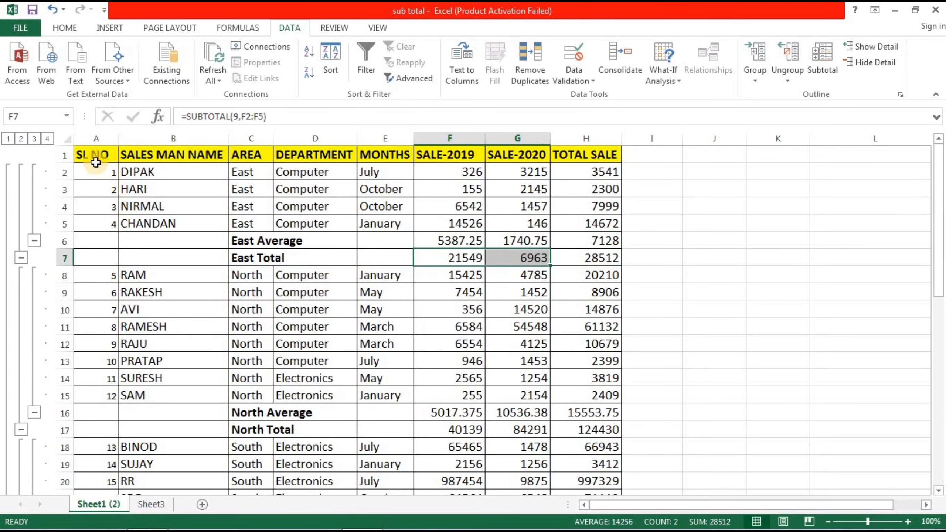
- Add Max subtotals at each change in AREA for SALE-2019, SALE-2020 and TOTAL SALE, keeping the current Sum and Average subtotals
drag(91, 154, 583, 429)
click(806, 52)
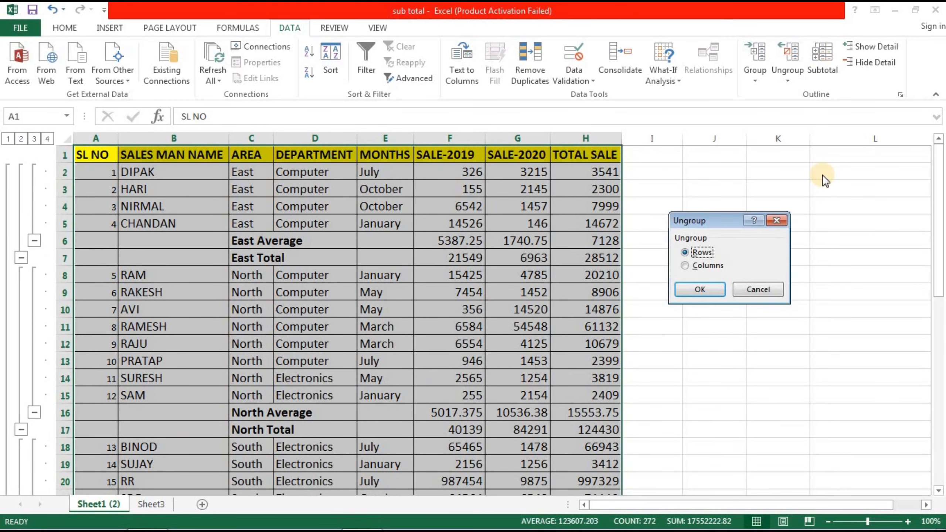
click(778, 217)
click(828, 64)
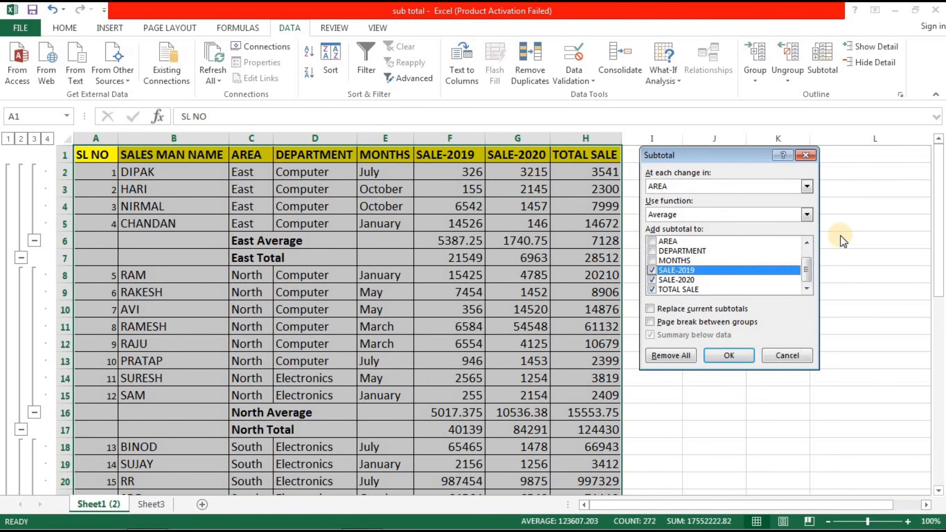
click(807, 215)
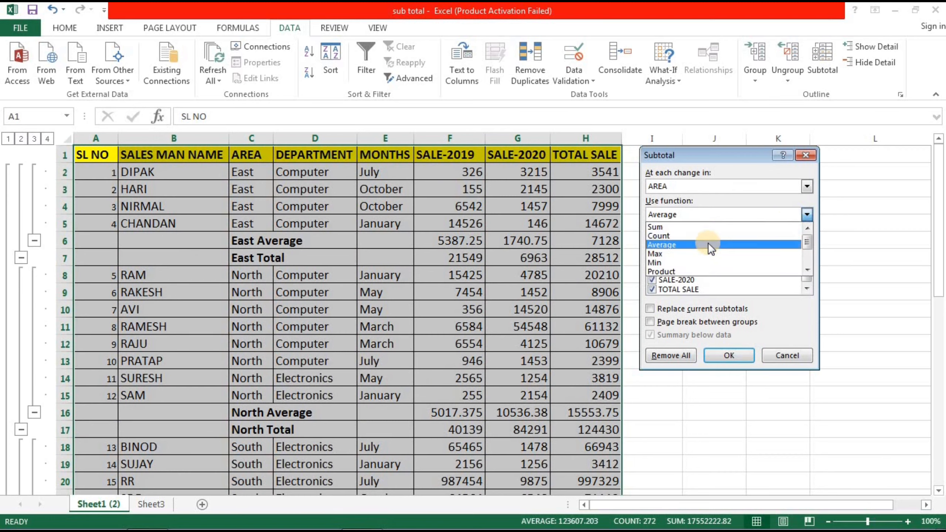
click(670, 254)
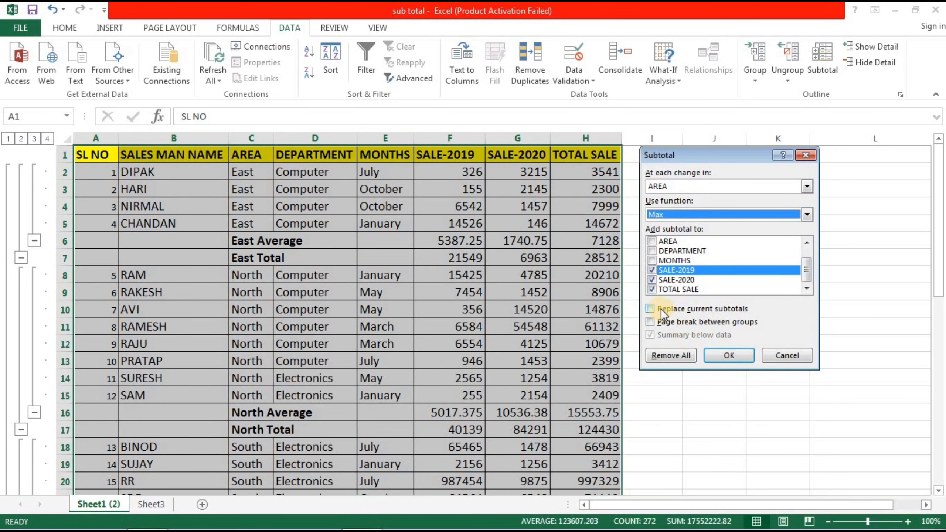
click(728, 355)
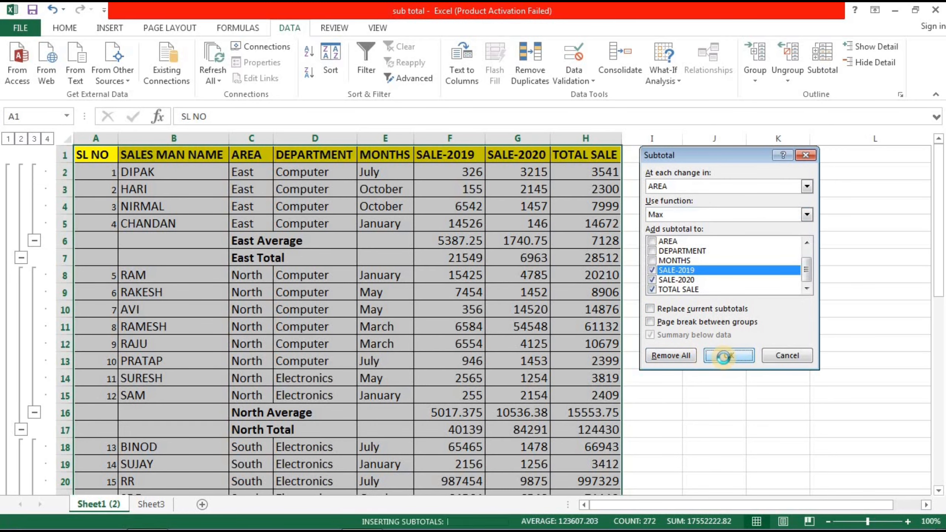
- Examine the East Max values for the three sales columns, and review the Grand Max, Grand Average and Grand Total rows
click(311, 242)
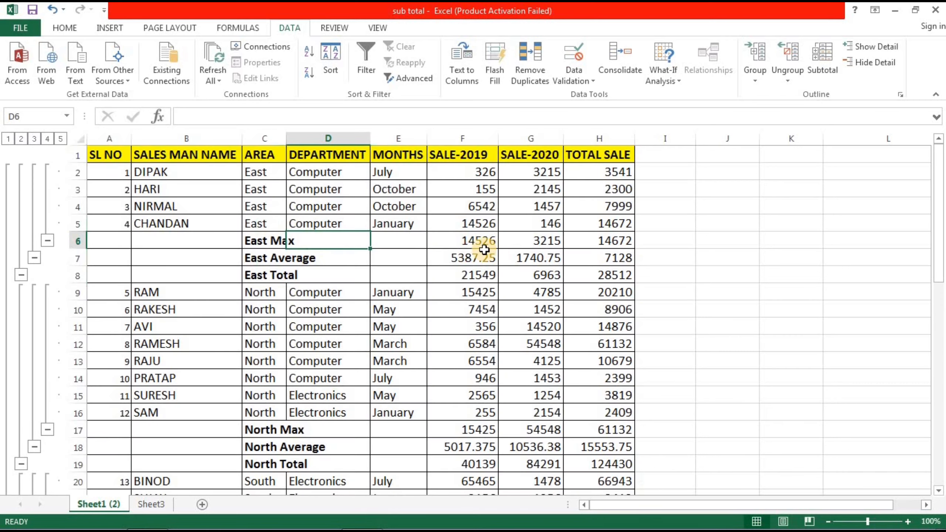
click(476, 244)
click(539, 244)
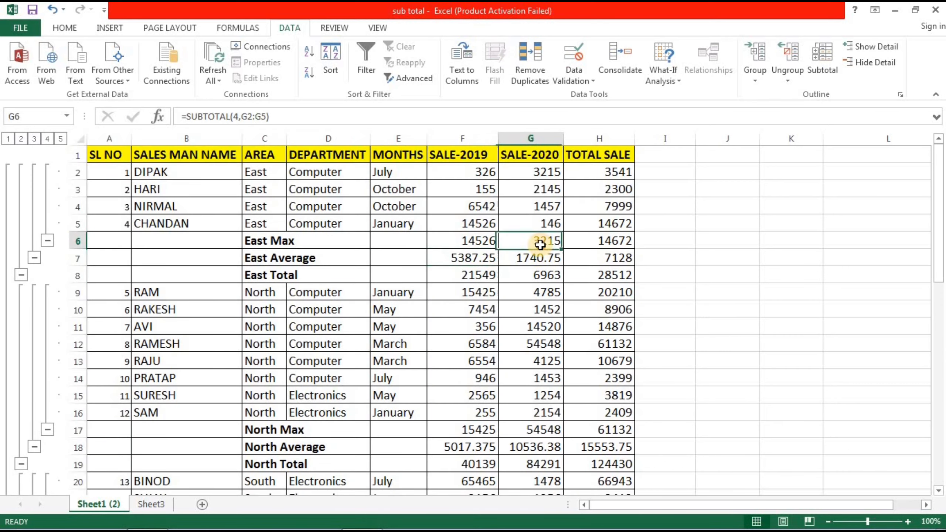
click(466, 244)
click(516, 246)
click(596, 240)
scroll(592, 253, down, 9)
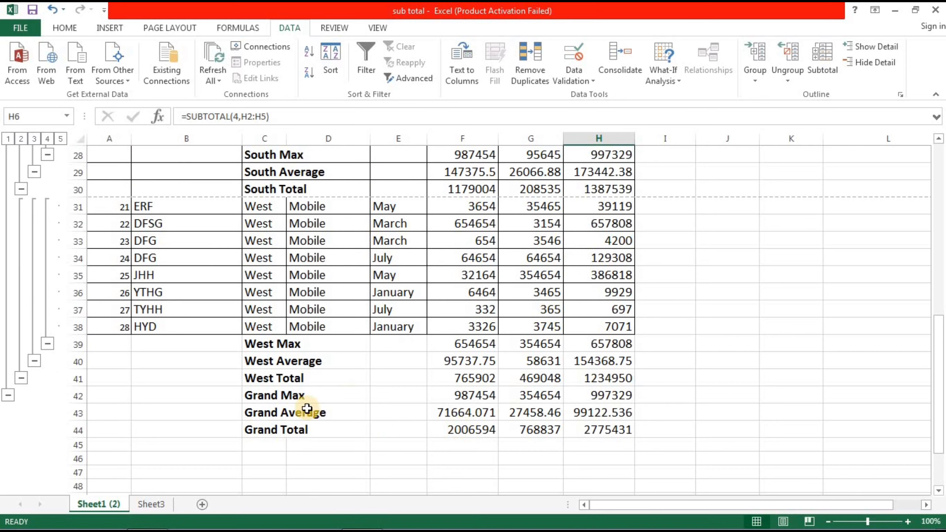
drag(310, 397, 590, 427)
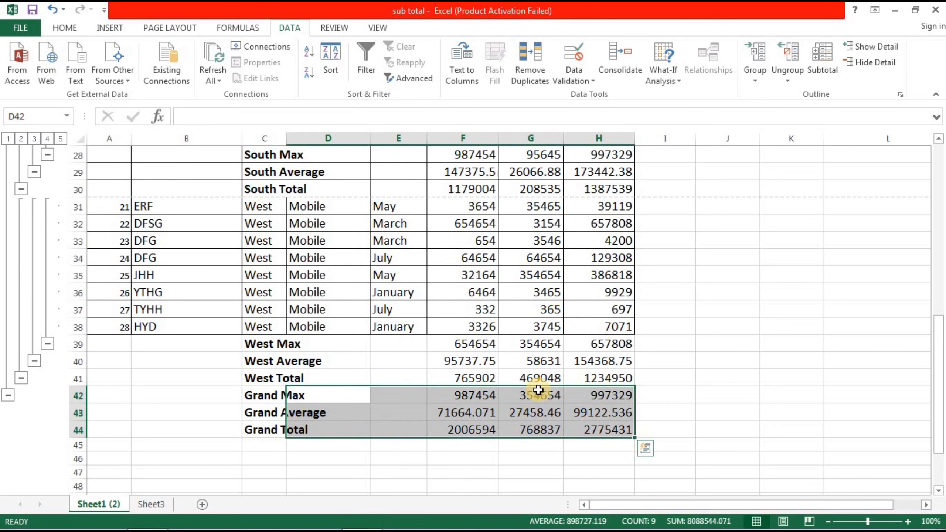
- Remove all subtotals from the whole table in A1:H44
click(820, 71)
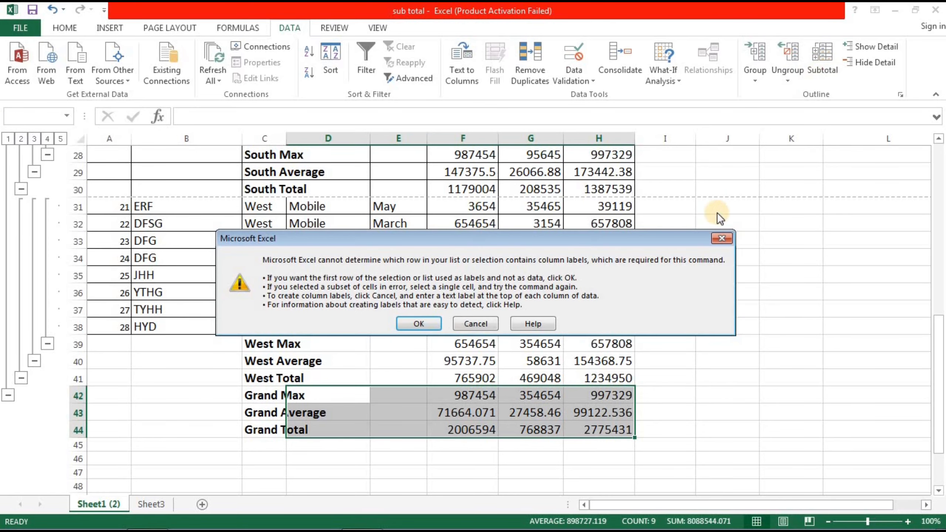
click(721, 239)
scroll(431, 224, up, 9)
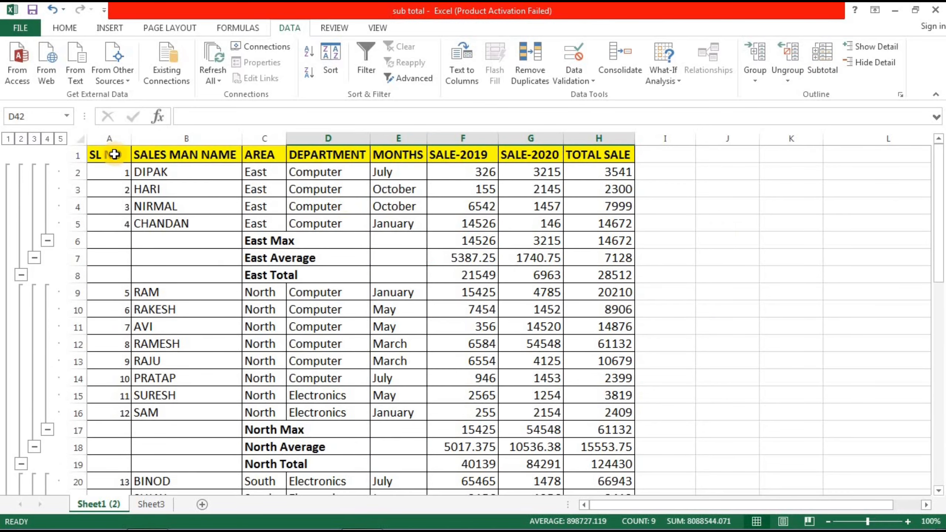
drag(112, 157, 604, 466)
click(830, 61)
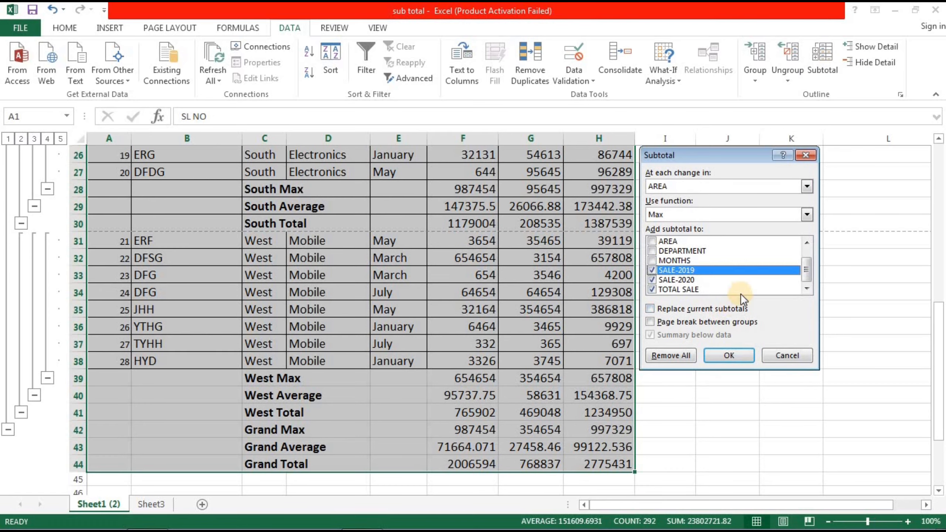
click(670, 355)
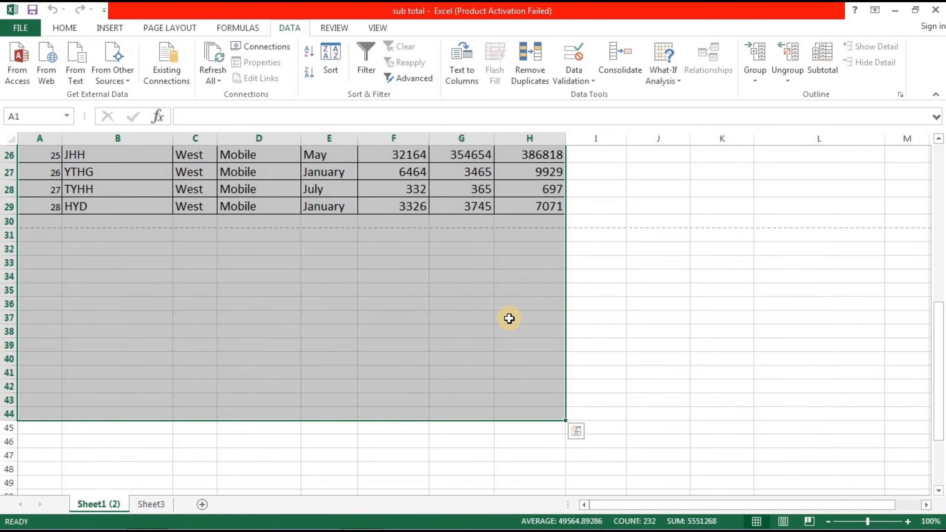
- Apply Sum subtotals to A1:H29 at each change in AREA for SALE-2019, SALE-2020 and TOTAL SALE, with replacing current subtotals enabled
scroll(508, 318, up, 6)
scroll(509, 318, up, 3)
drag(38, 153, 526, 463)
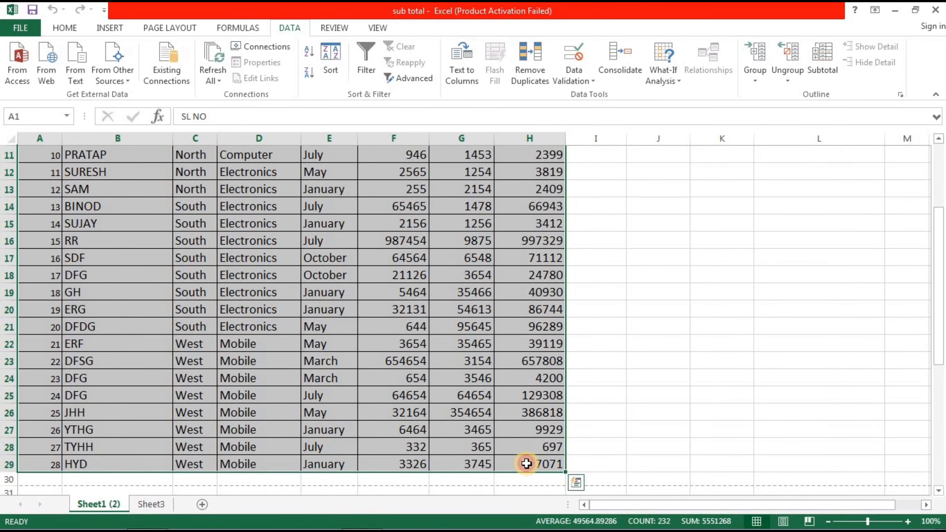
click(817, 65)
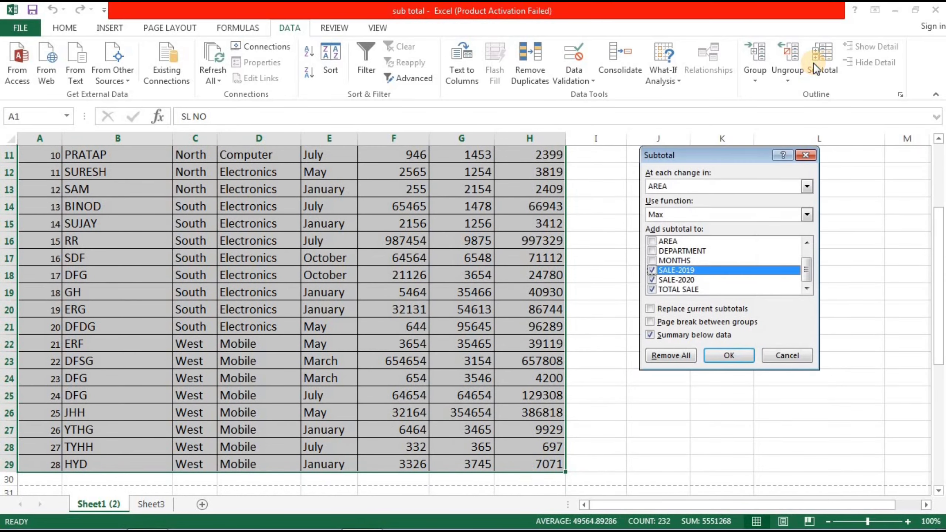
click(720, 213)
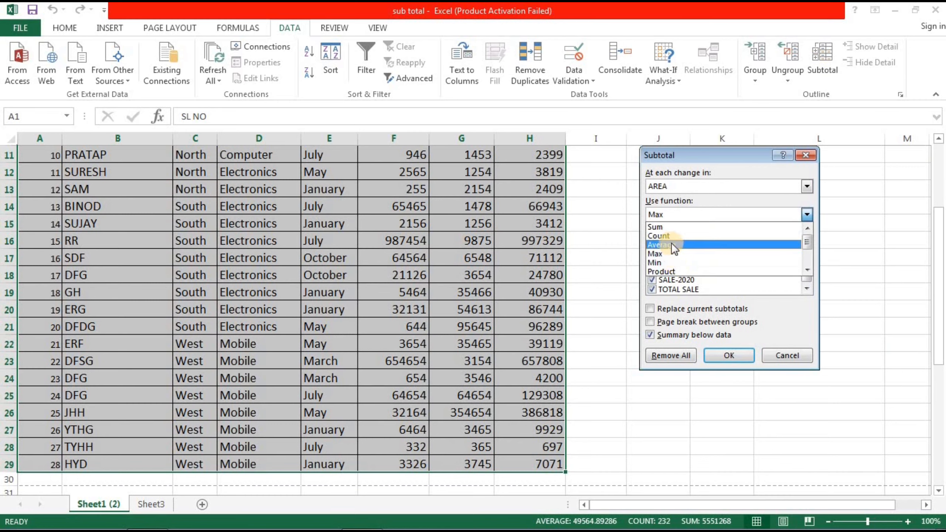
click(657, 235)
click(725, 214)
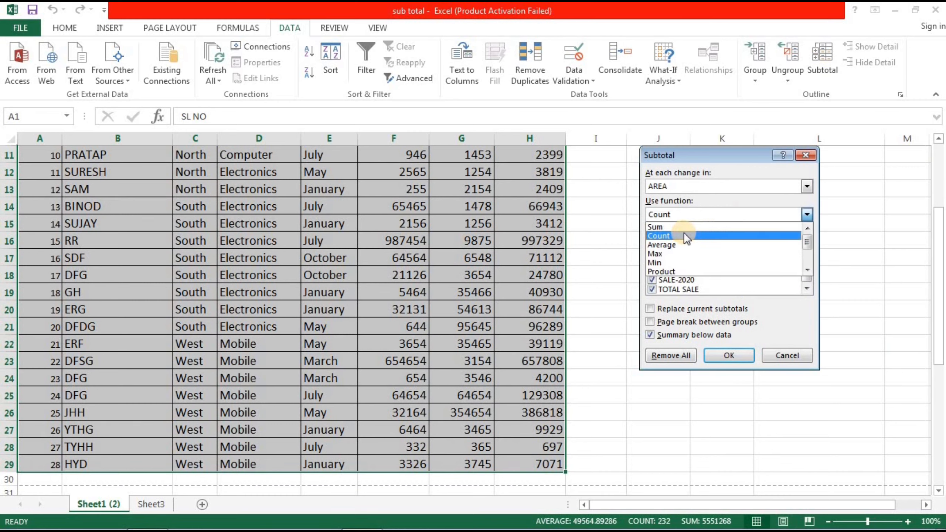
click(678, 225)
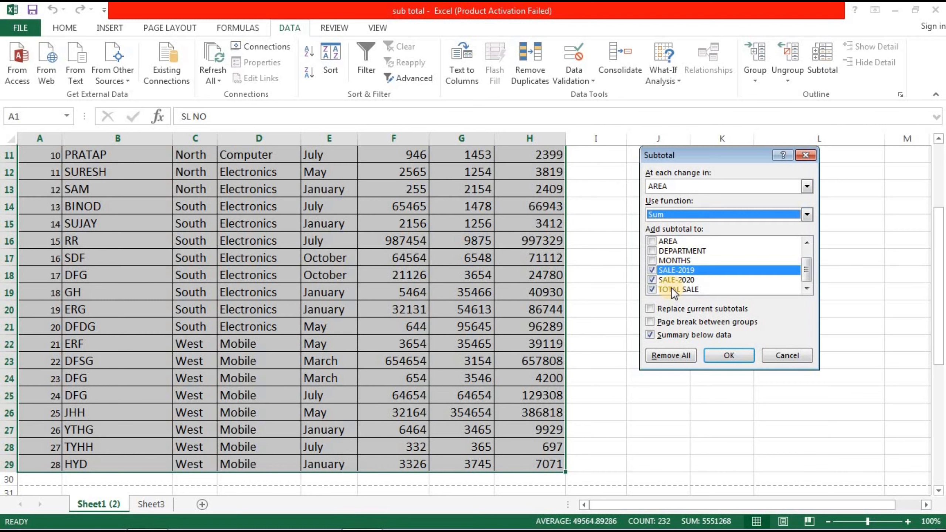
click(677, 308)
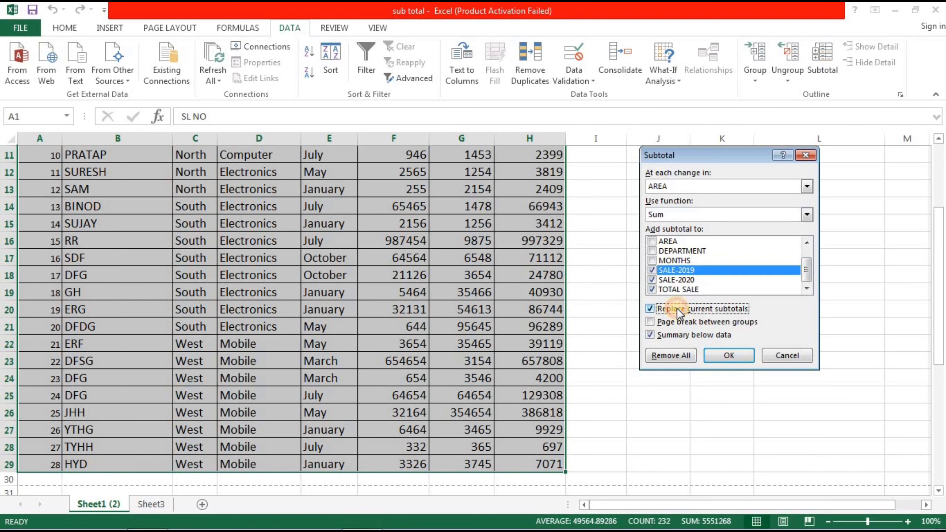
click(733, 356)
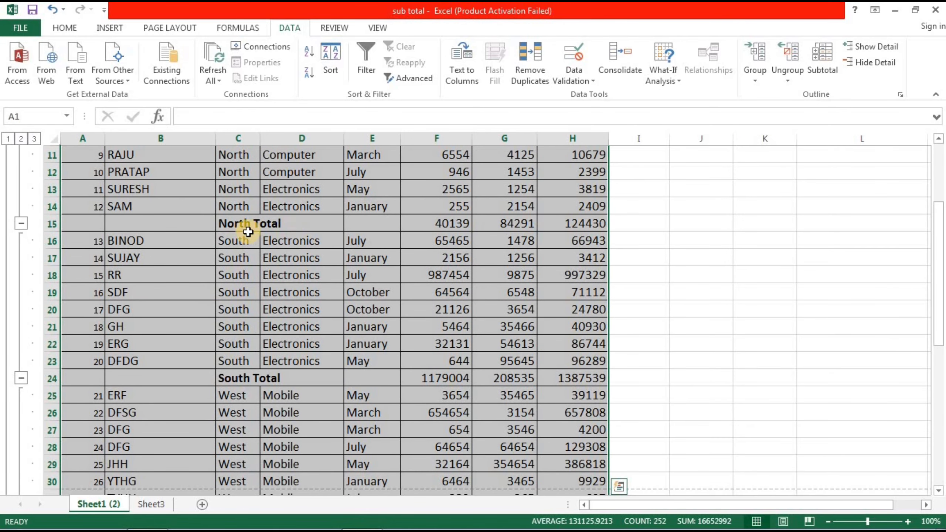